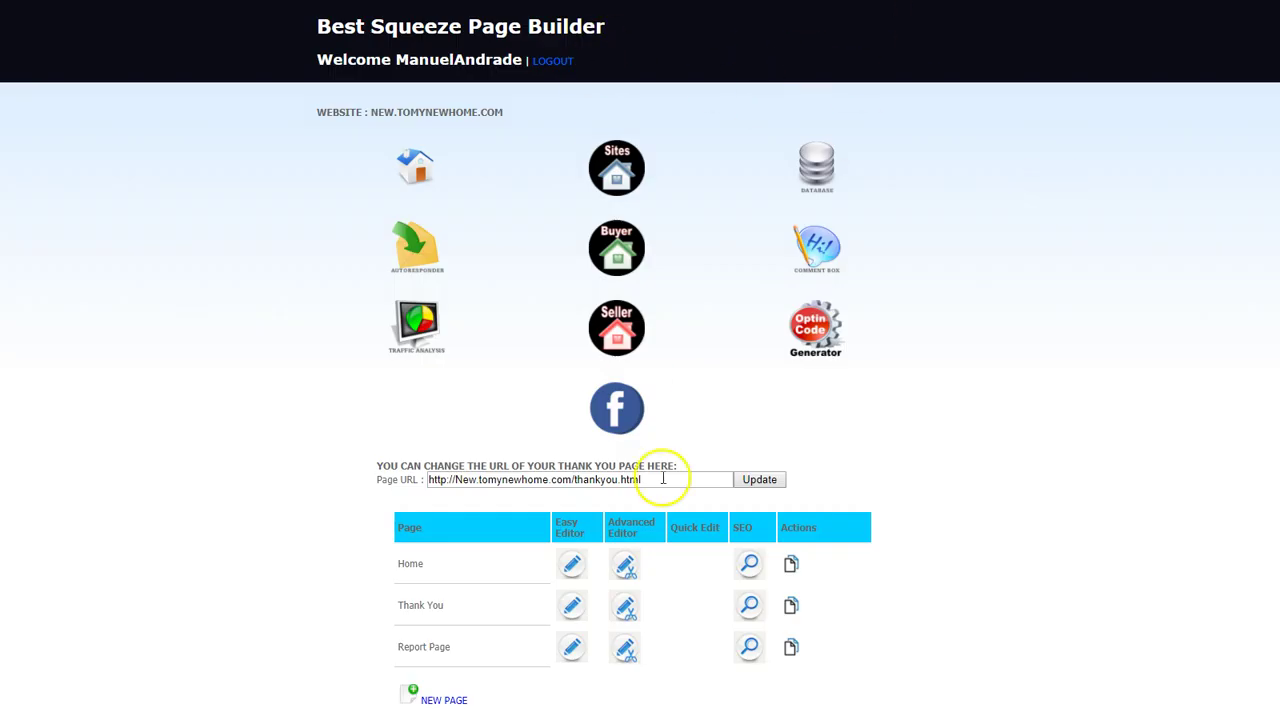
# Step: Apply the Facebook 'Just Listed/Sold - Zoom In On Image' design to the site and confirm the template change
pyautogui.click(616, 418)
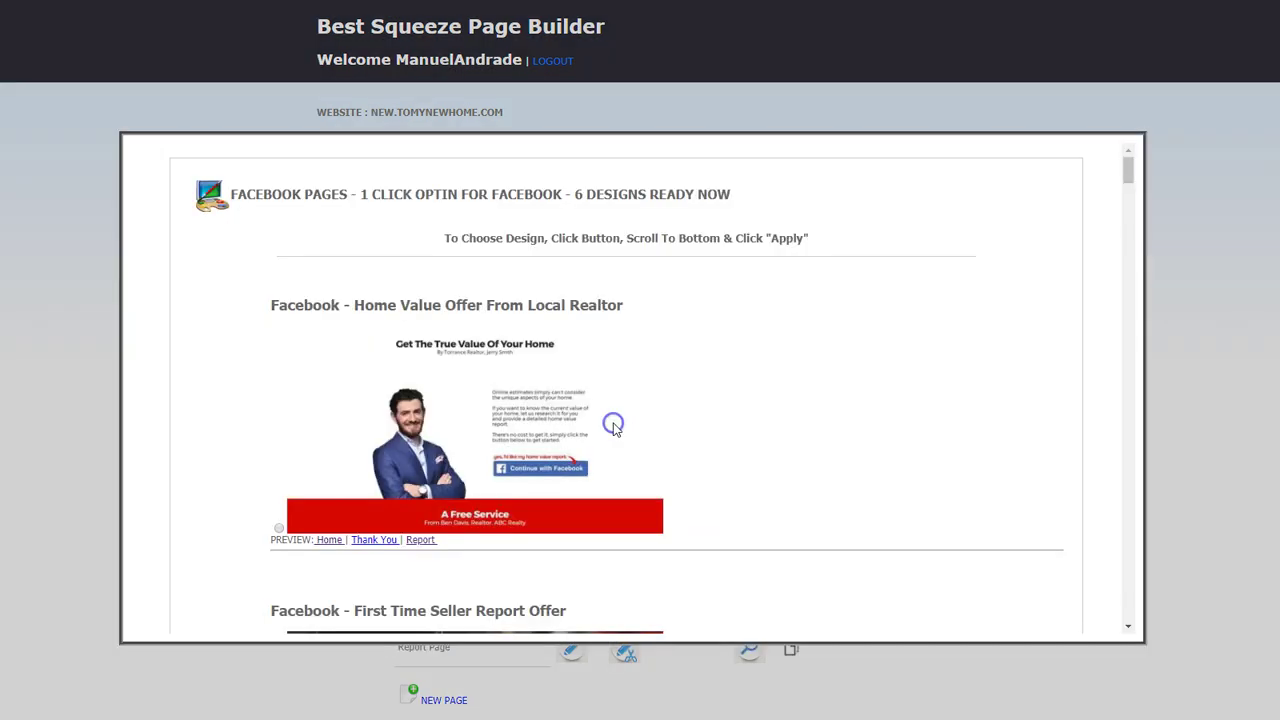
pyautogui.click(1194, 110)
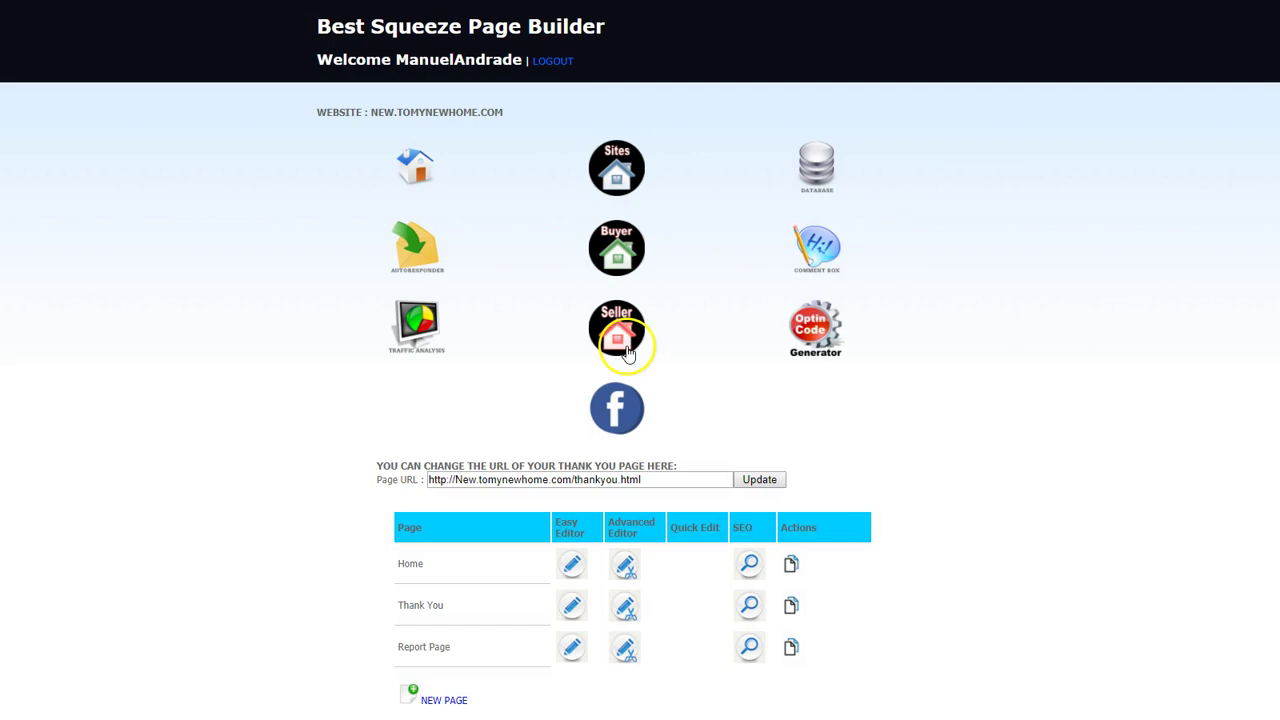
pyautogui.click(617, 430)
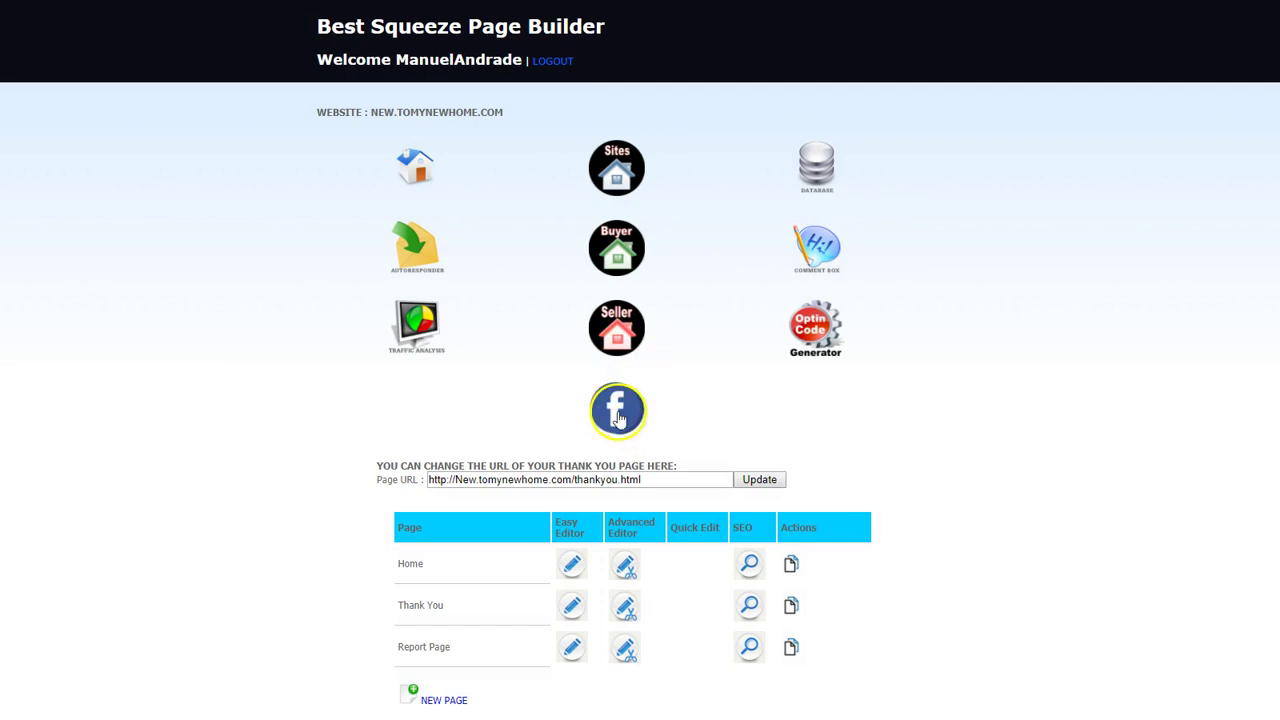
pyautogui.moveTo(1190, 145); pyautogui.dragTo(1228, 298)
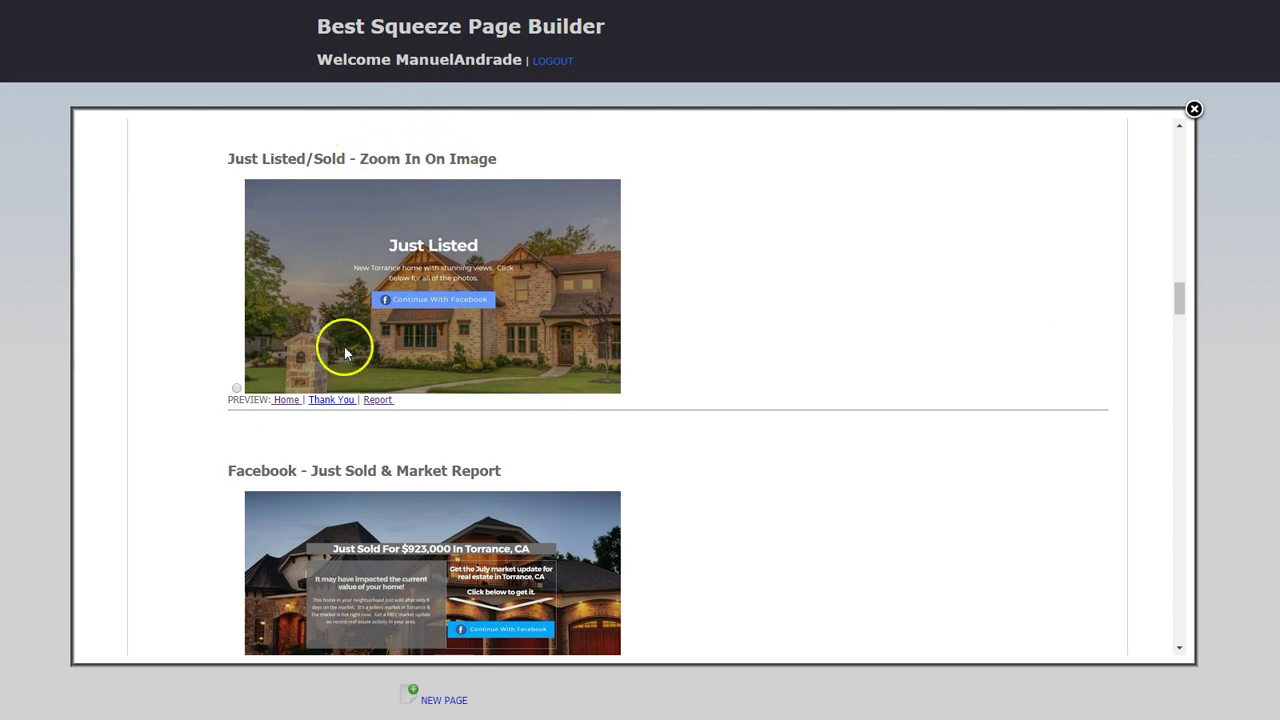
pyautogui.click(236, 387)
pyautogui.moveTo(1181, 293); pyautogui.dragTo(1189, 651)
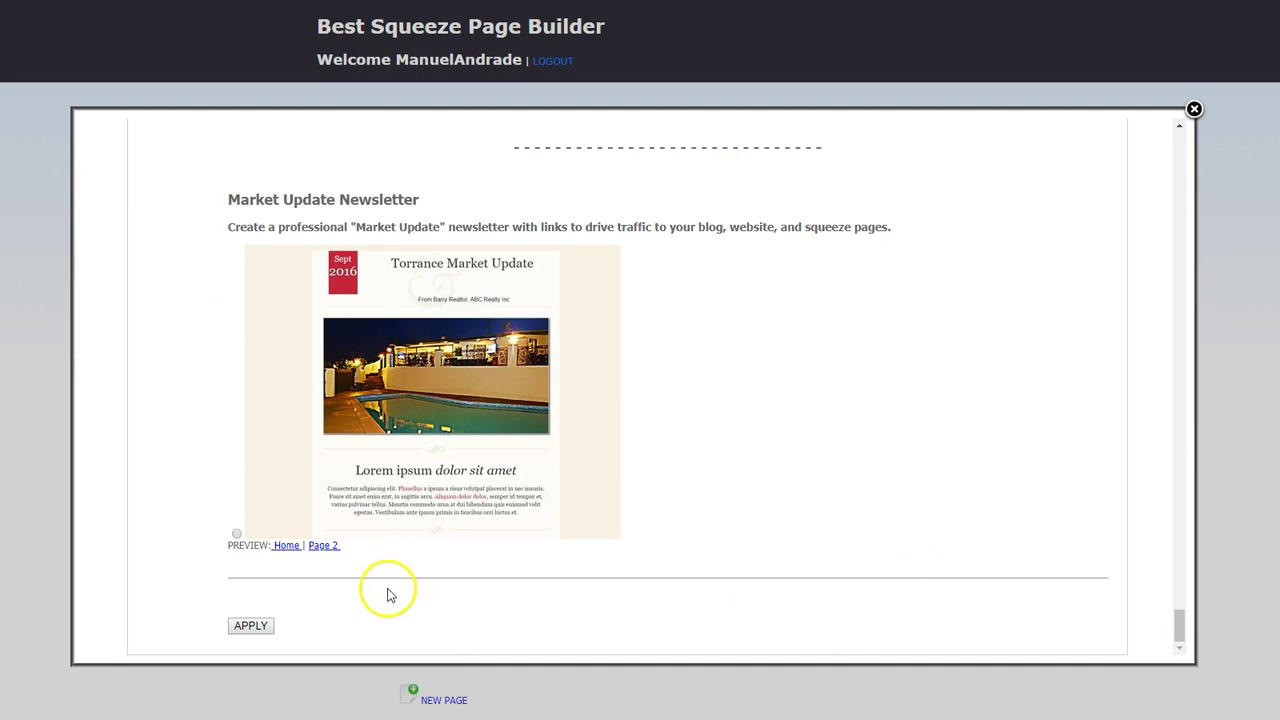
pyautogui.click(250, 628)
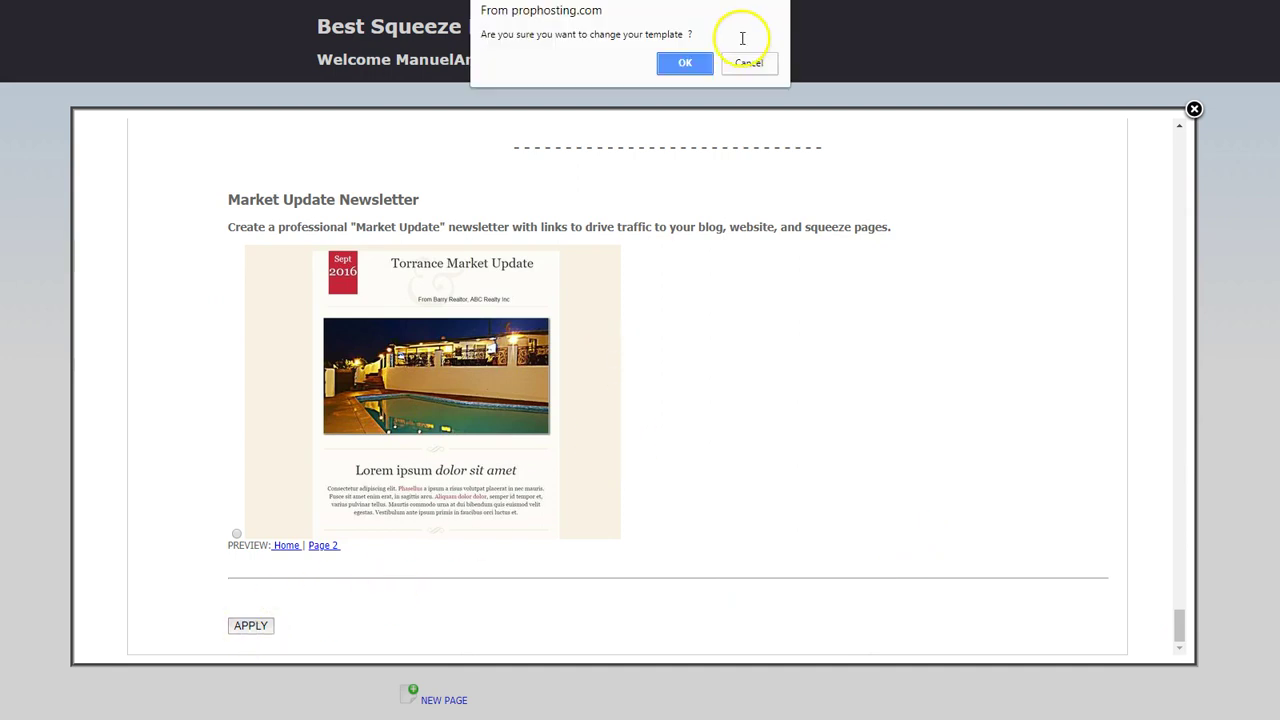
pyautogui.click(685, 62)
pyautogui.click(1193, 113)
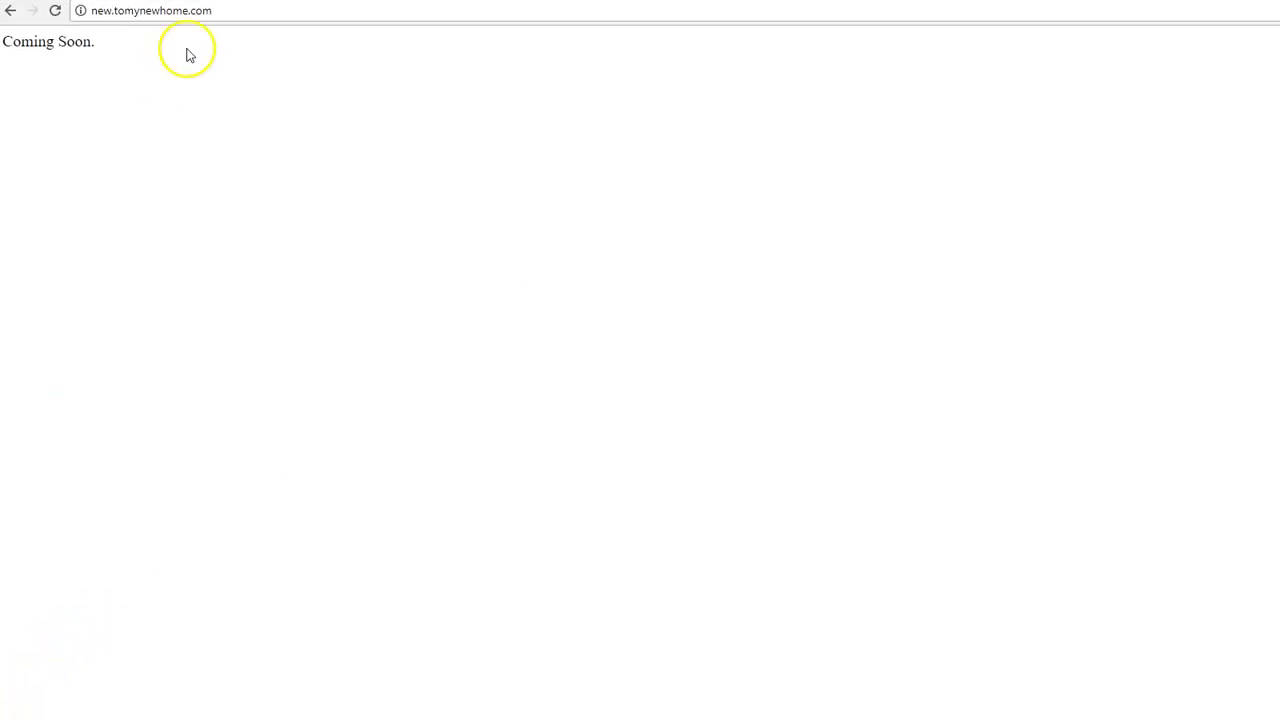
# Step: Reload new.tomynewhome.com and scroll through the live Just Listed page with its Facebook opt-in
pyautogui.click(227, 9)
pyautogui.press('Return')
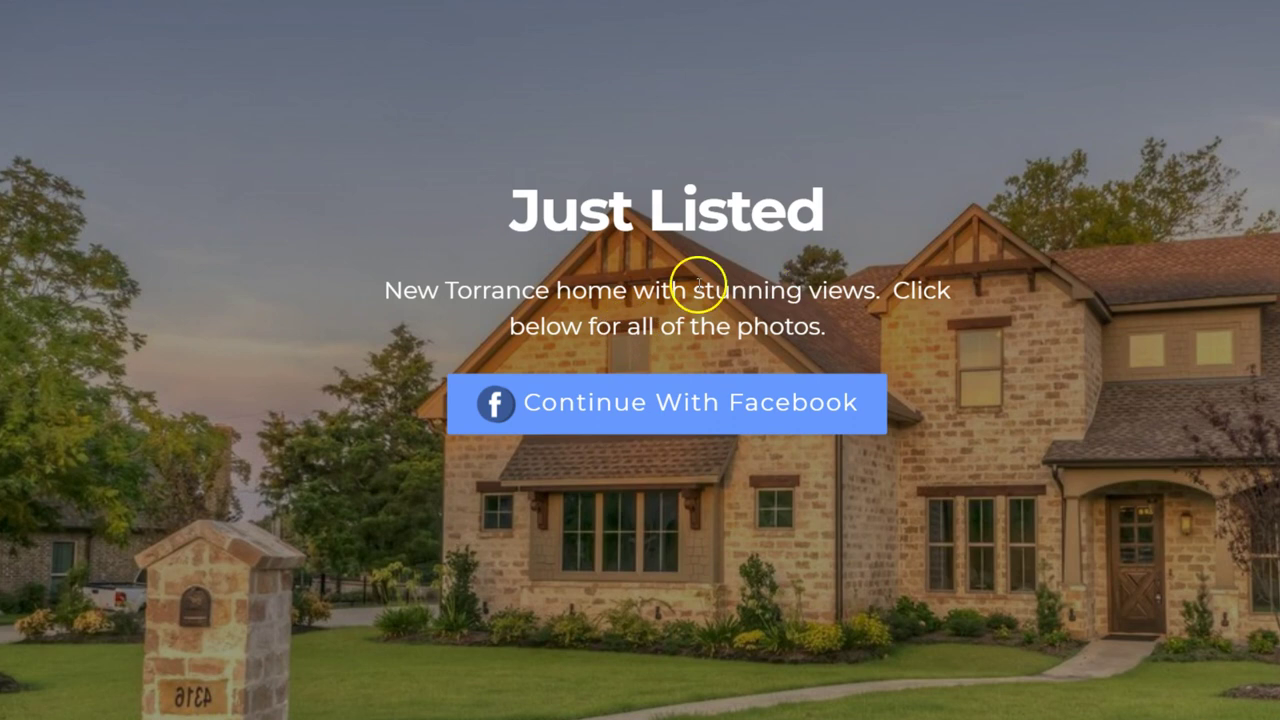
pyautogui.moveTo(383, 286); pyautogui.dragTo(873, 309)
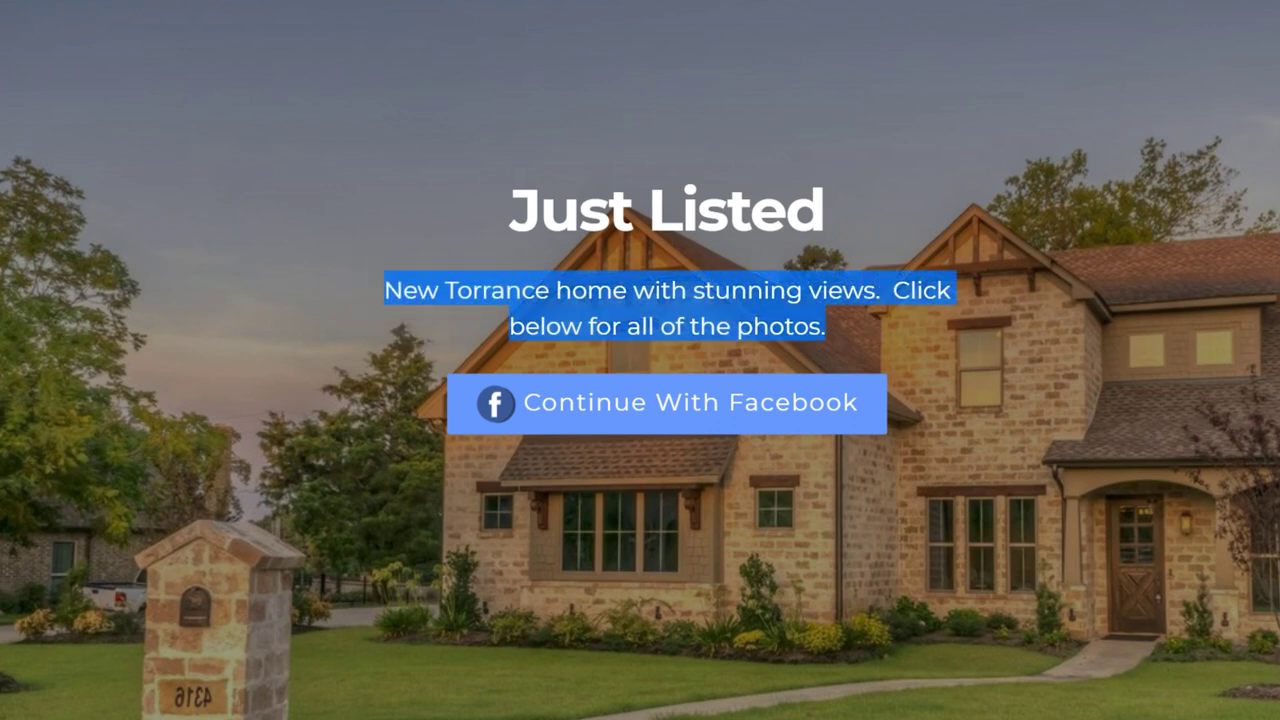
pyautogui.scroll(-8, 640, 360)
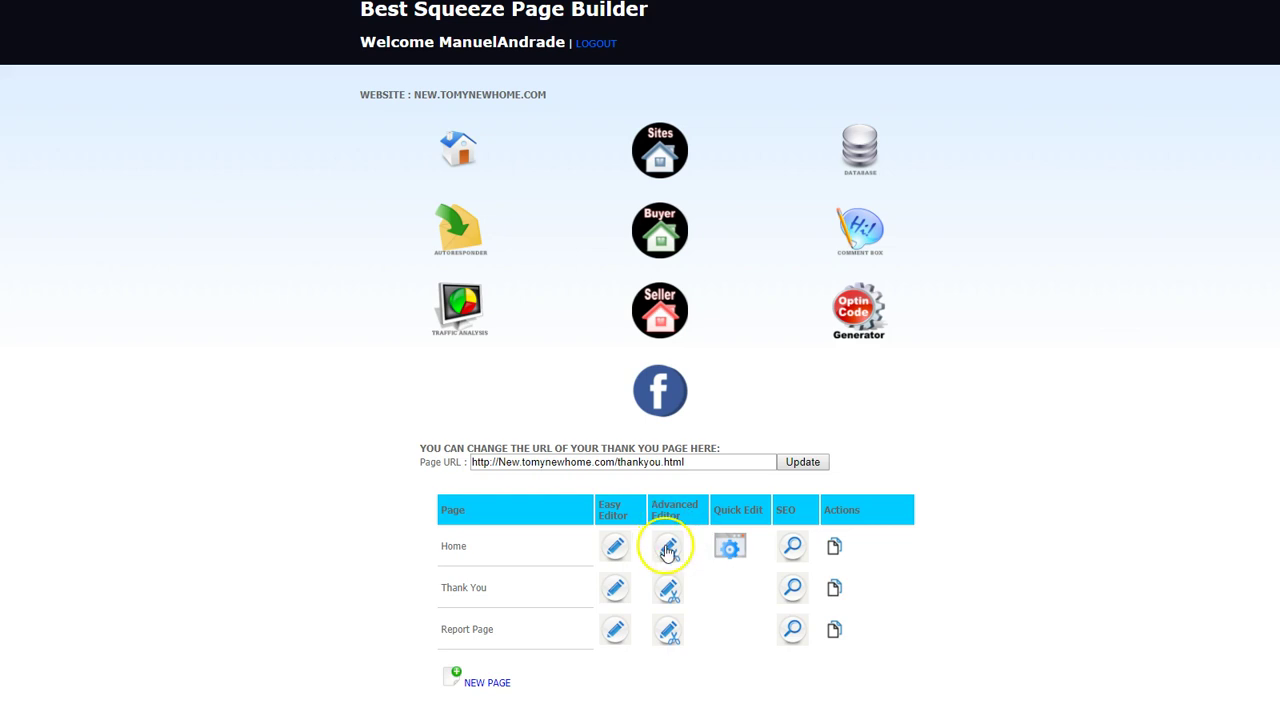
# Step: Rewrite the Home subtitle: listing with 2900 square feet, fantastic open kitchen concept, check out all details
pyautogui.click(668, 548)
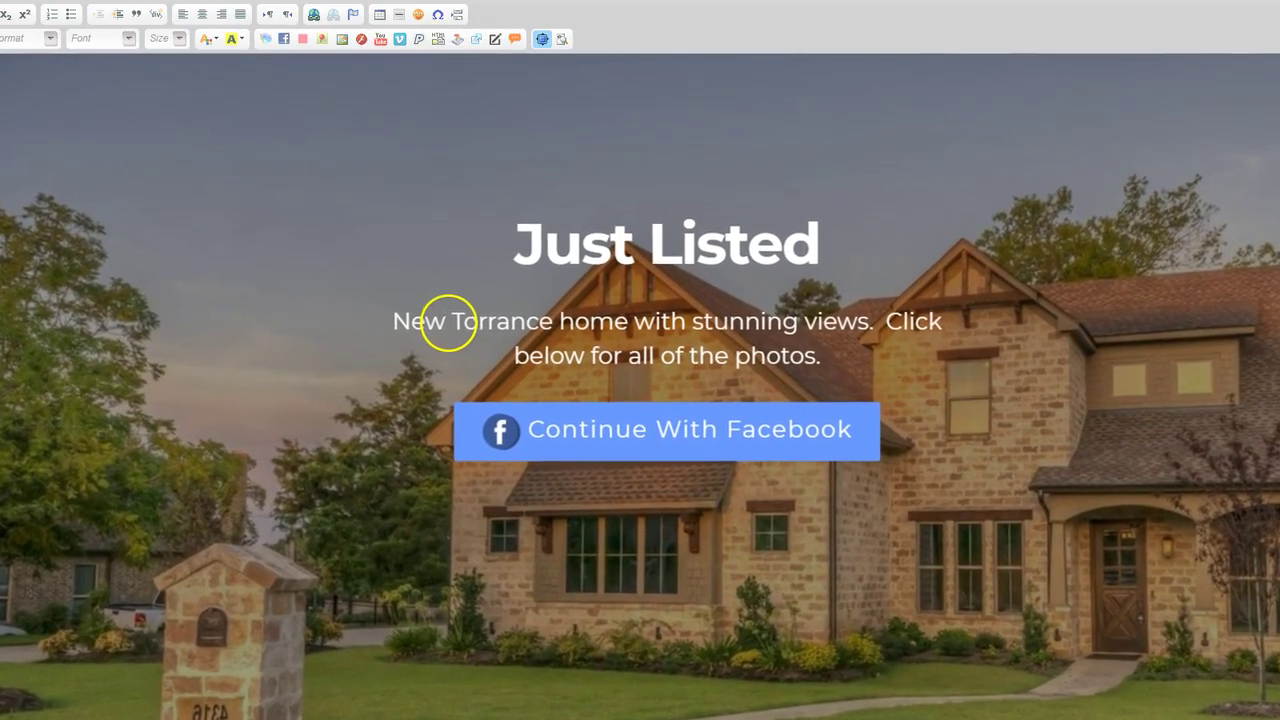
pyautogui.moveTo(449, 318); pyautogui.dragTo(836, 364)
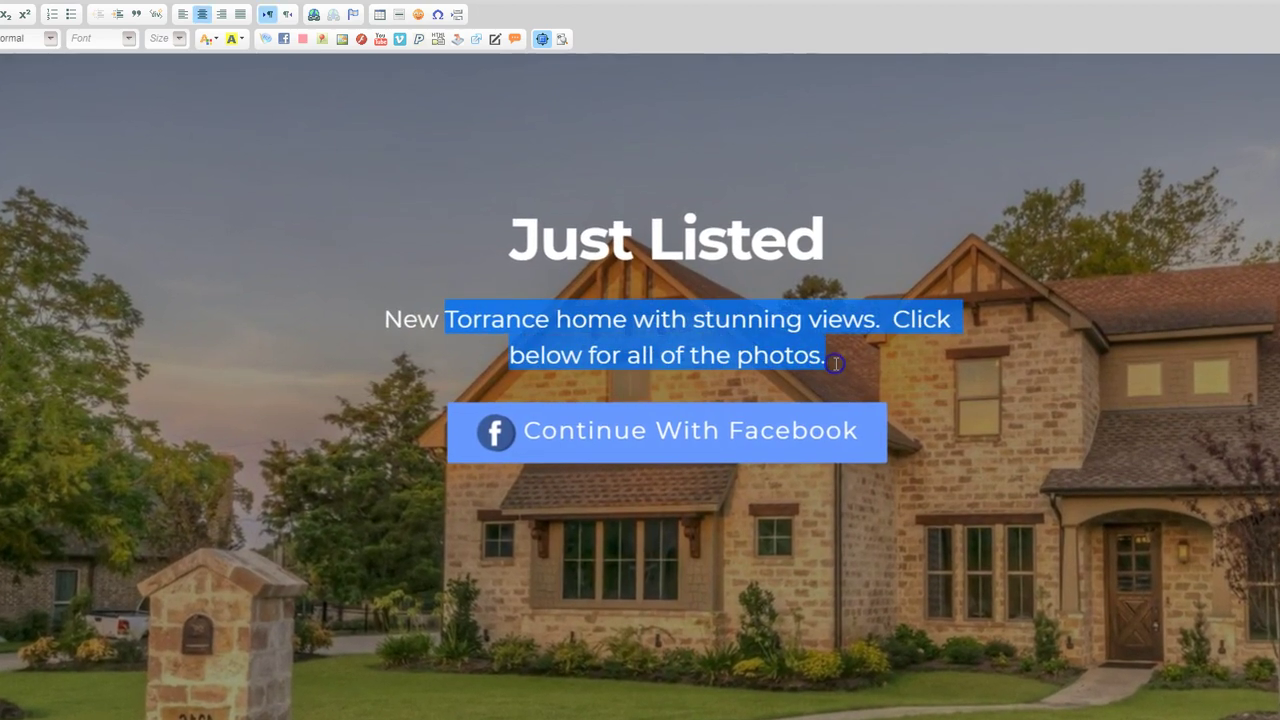
pyautogui.write('listing with 2900')
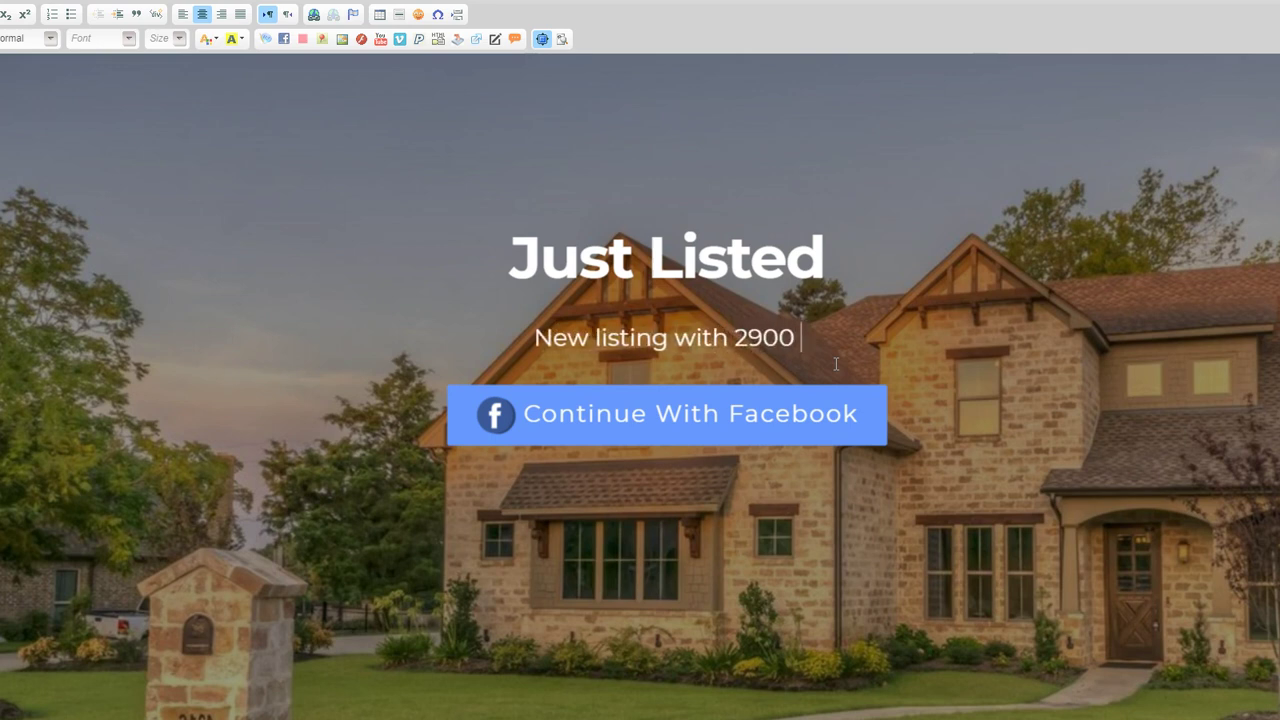
pyautogui.write('square f')
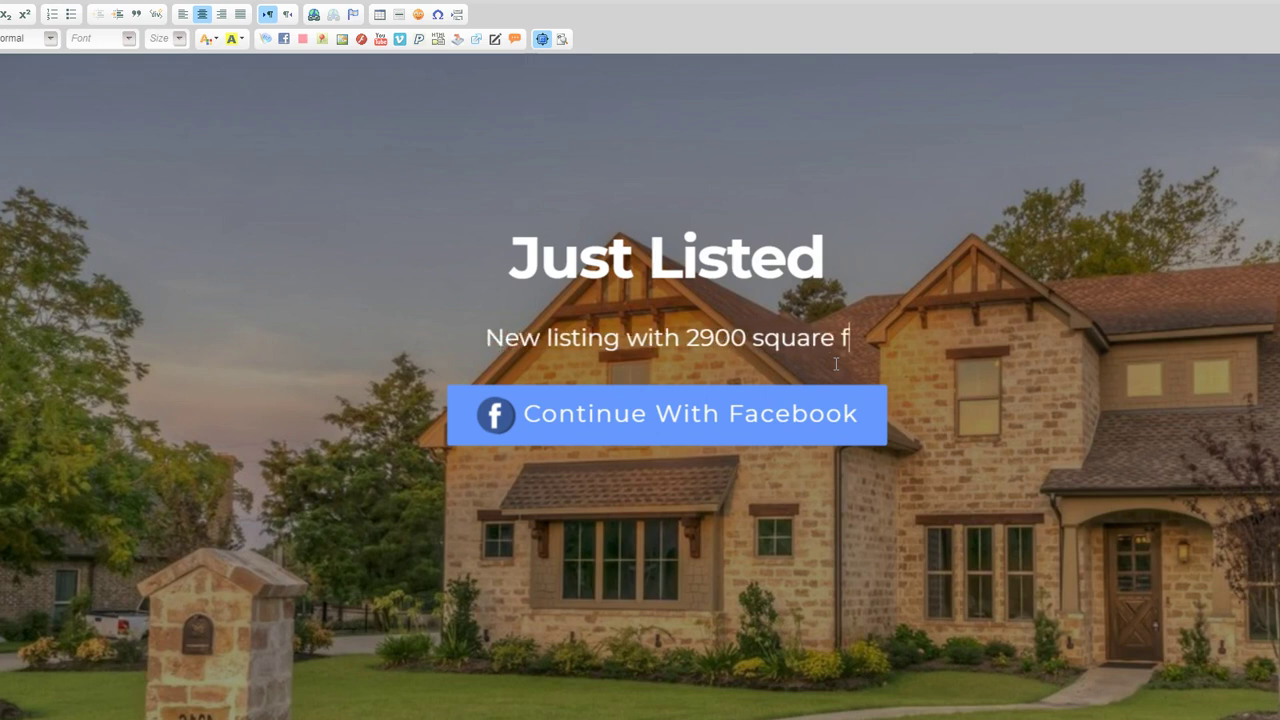
pyautogui.write('eet of interio')
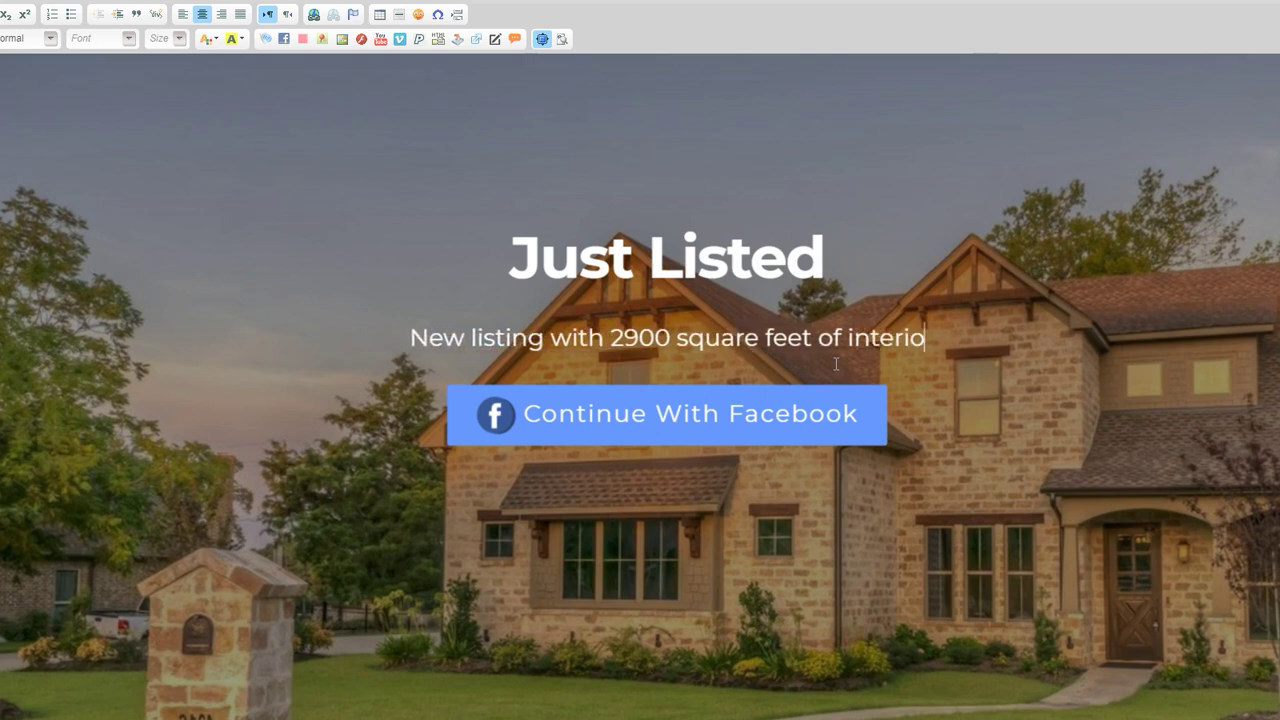
pyautogui.write('r living a')
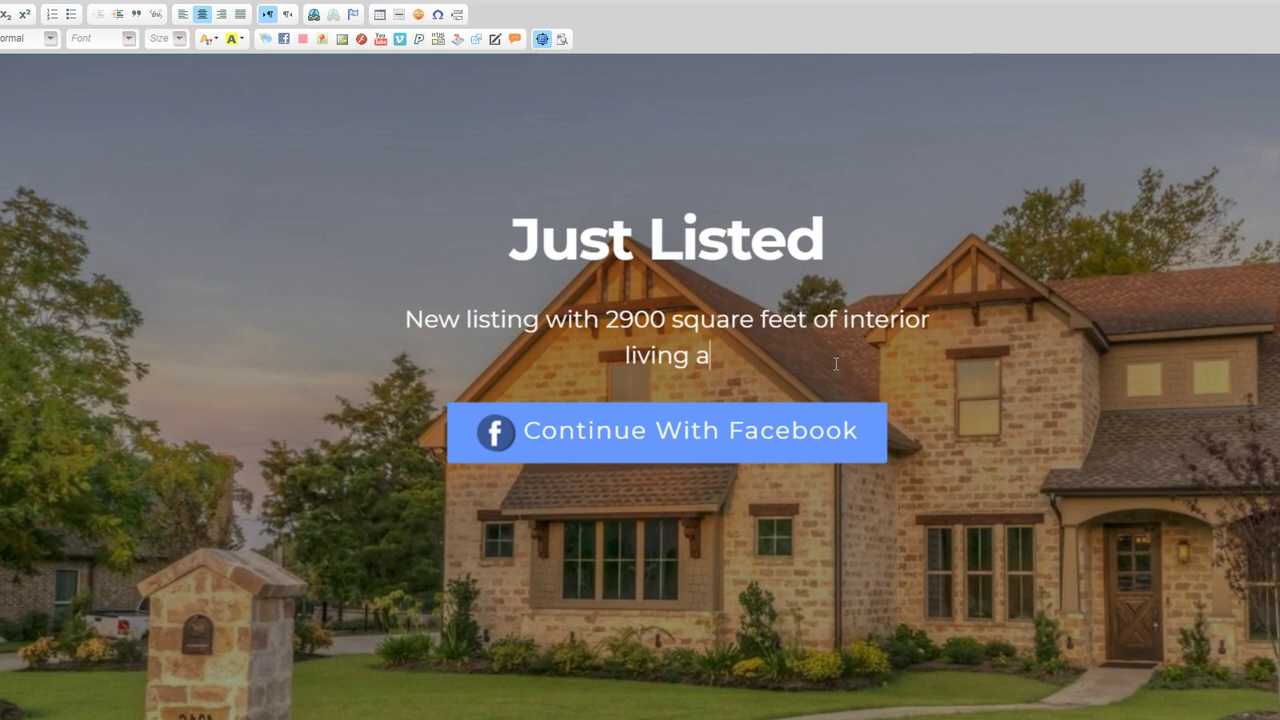
pyautogui.write('nd a fantas')
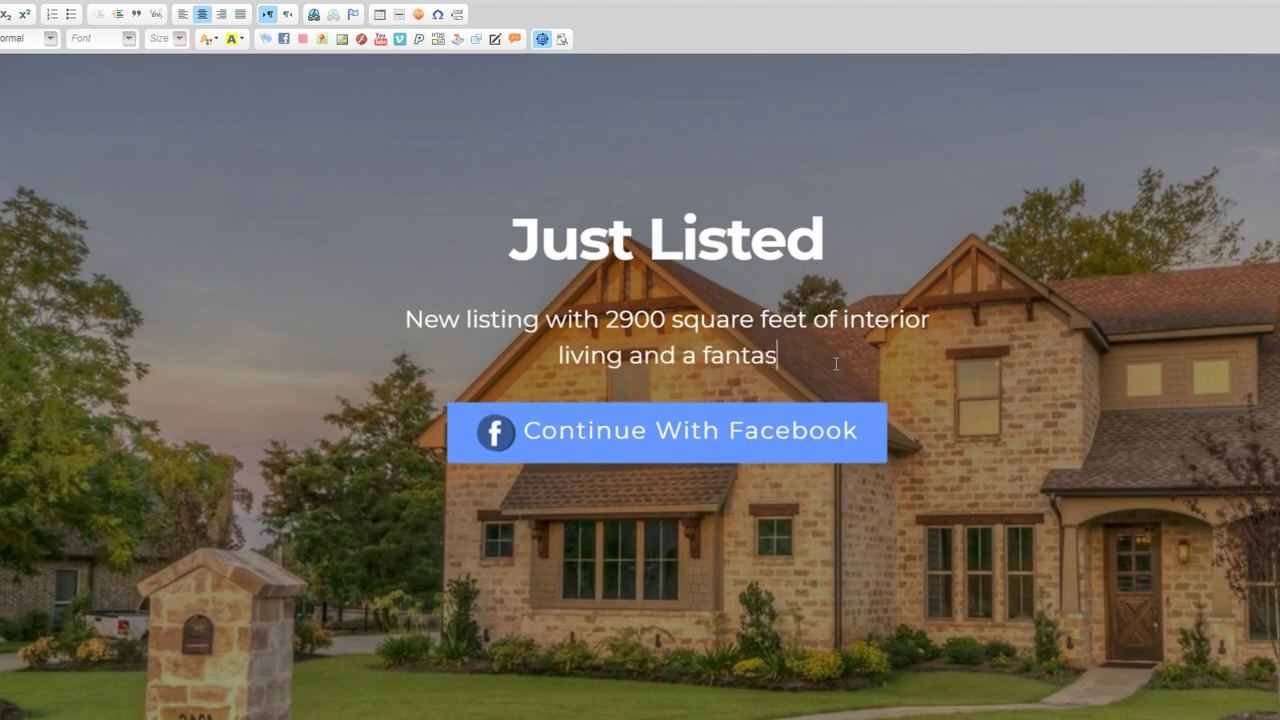
pyautogui.write('tic open kitch')
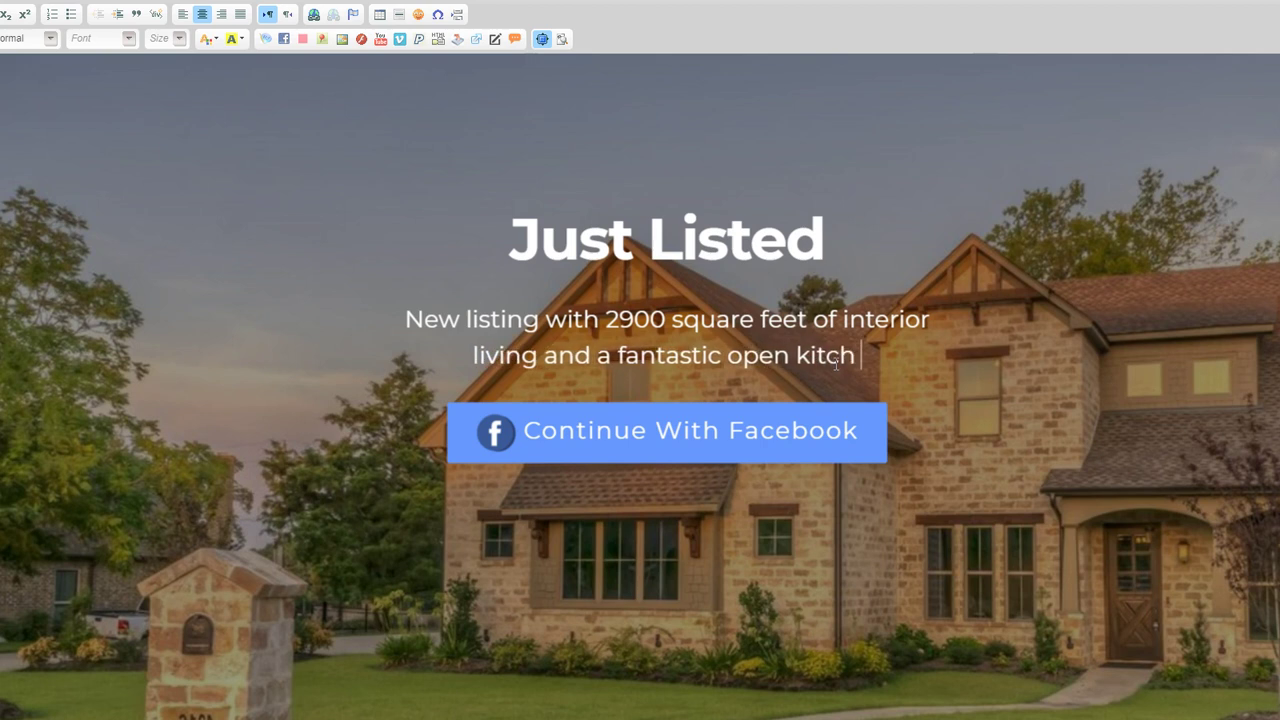
pyautogui.write('en')
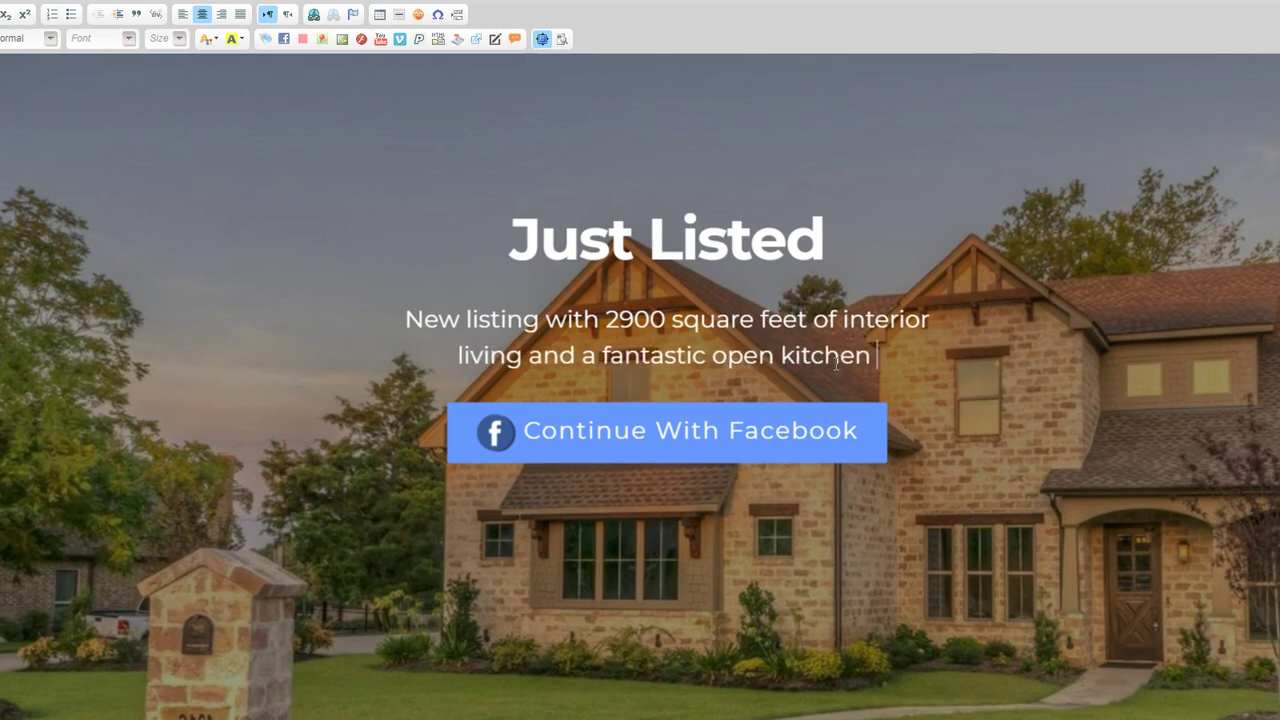
pyautogui.write(' concept.')
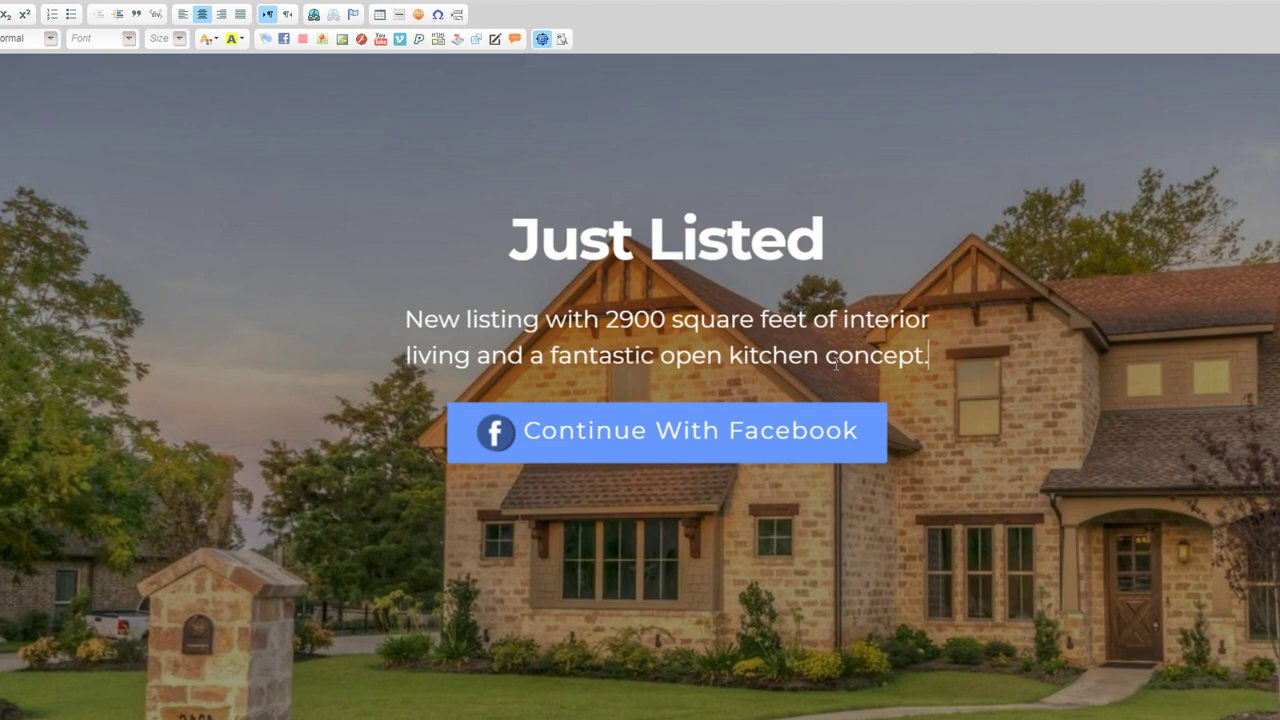
pyautogui.write(' Check out o')
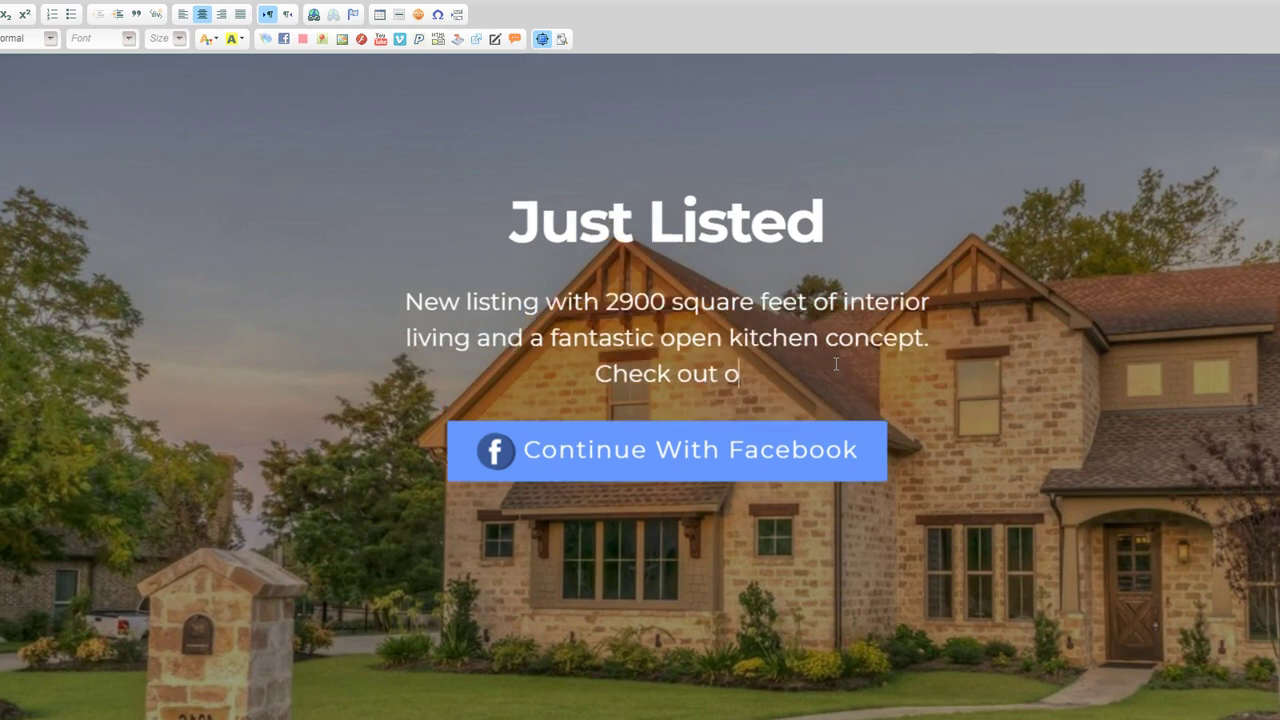
pyautogui.press('BackSpace')
pyautogui.write('all of')
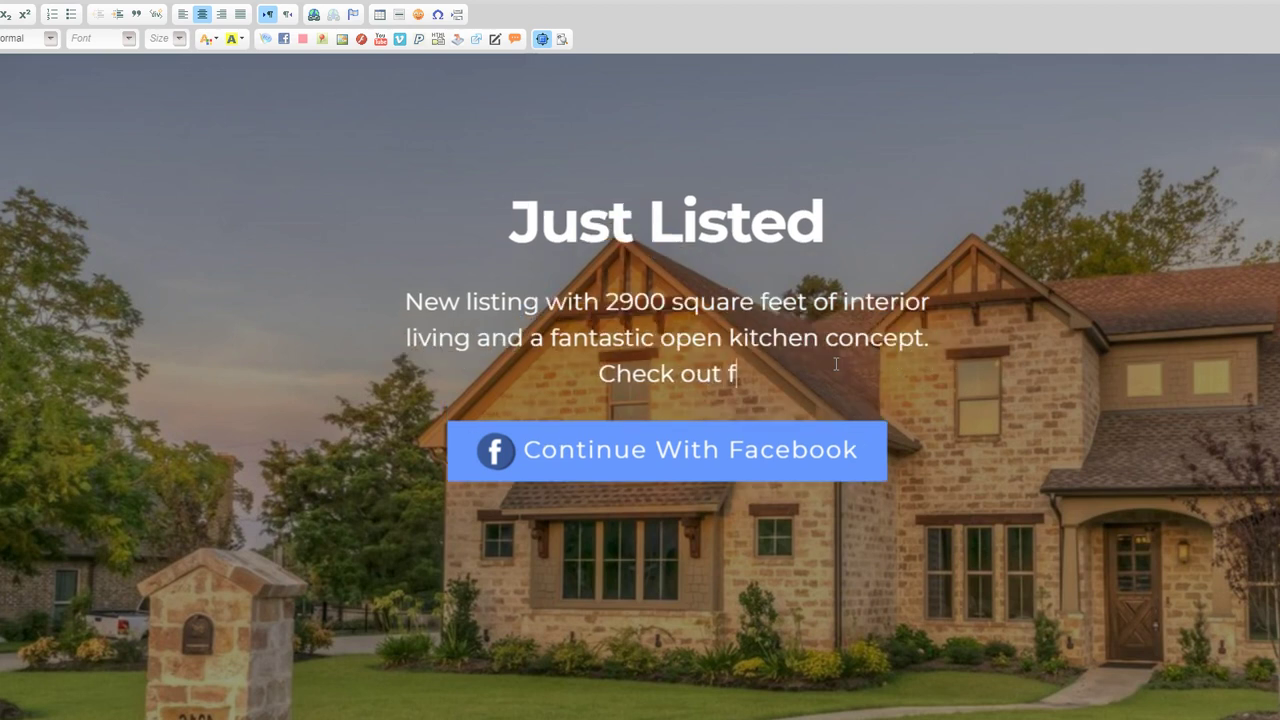
pyautogui.write(' the details.')
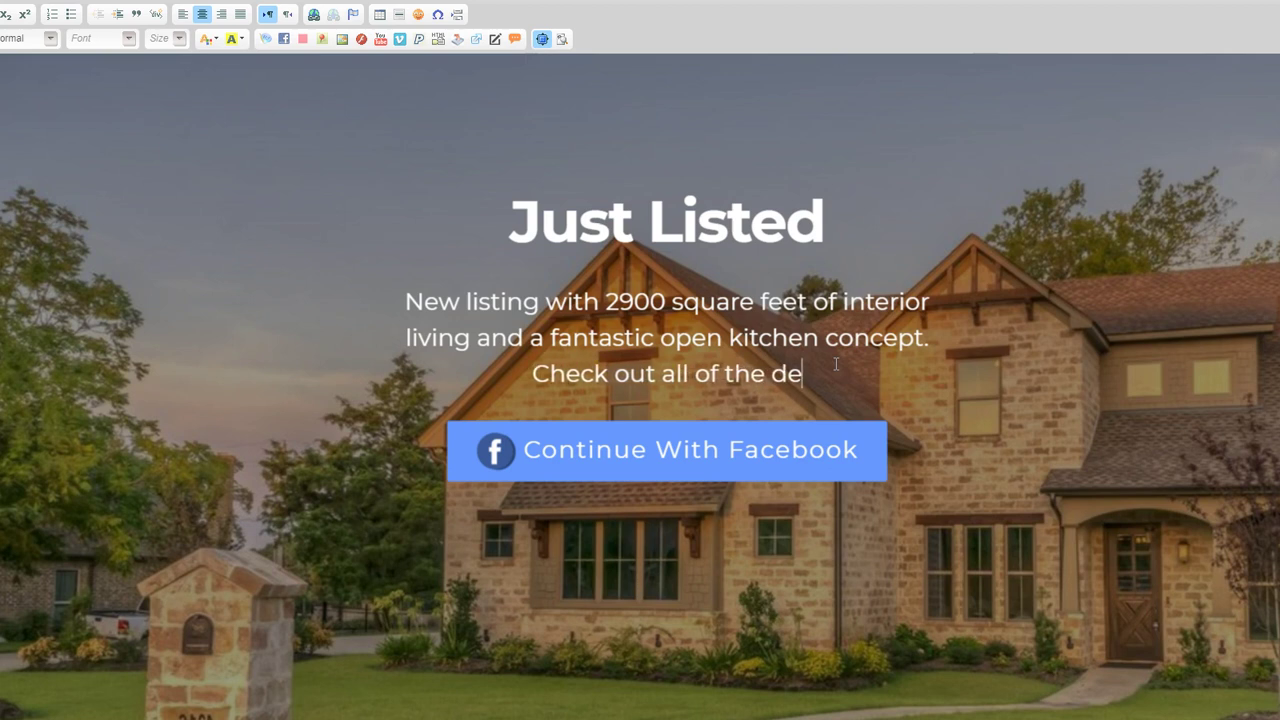
# Step: Change the opt-in button label from 'Continue With Facebook' to 'Click To See Photos'
pyautogui.click(657, 452)
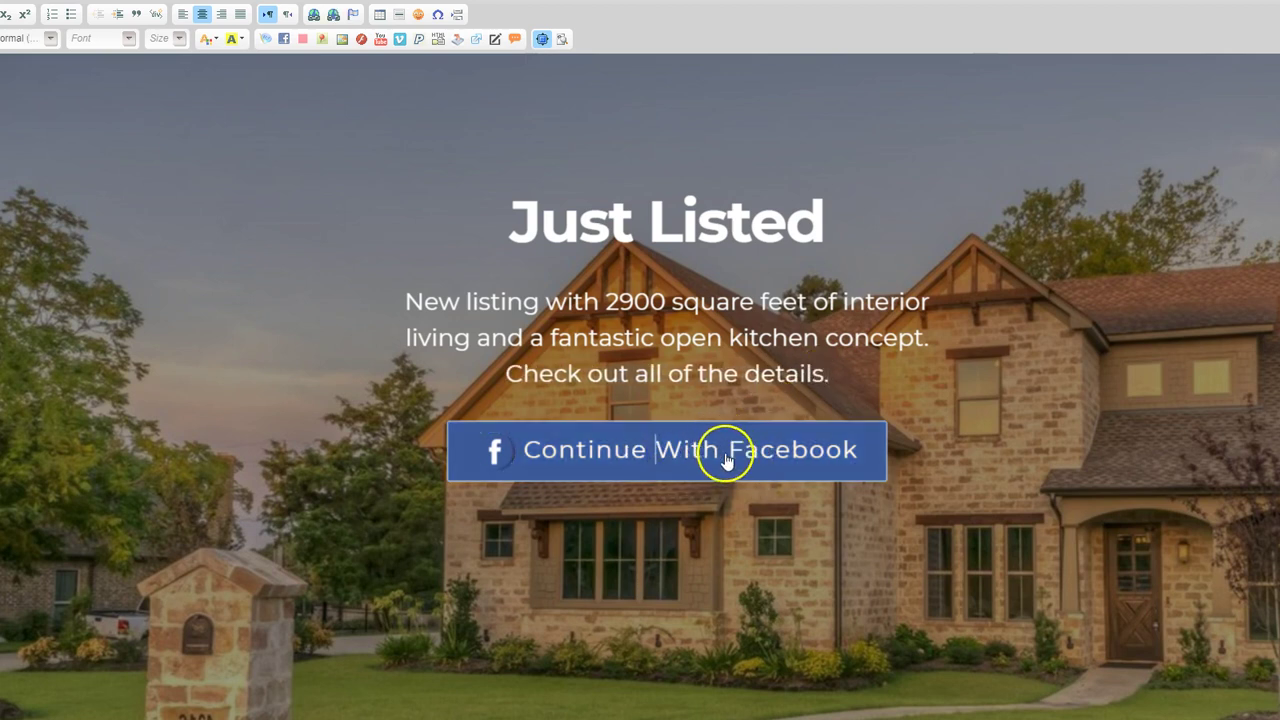
pyautogui.moveTo(716, 458); pyautogui.dragTo(703, 452)
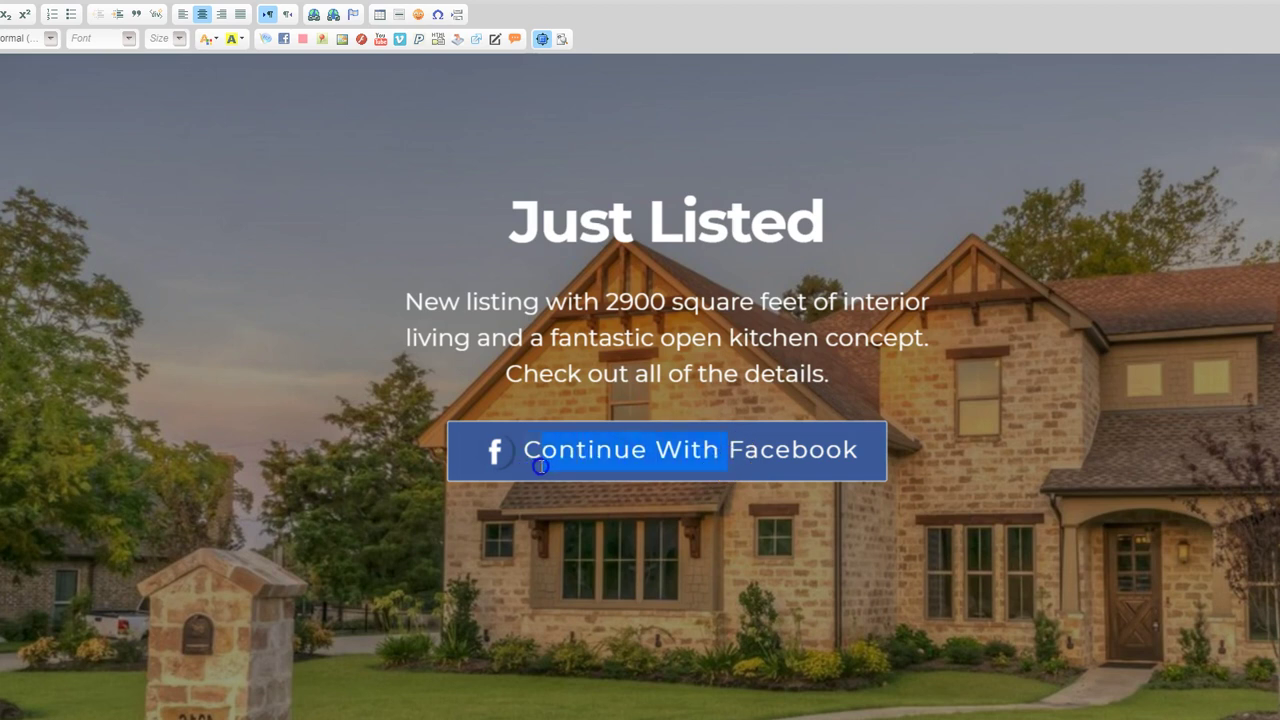
pyautogui.write('Click ')
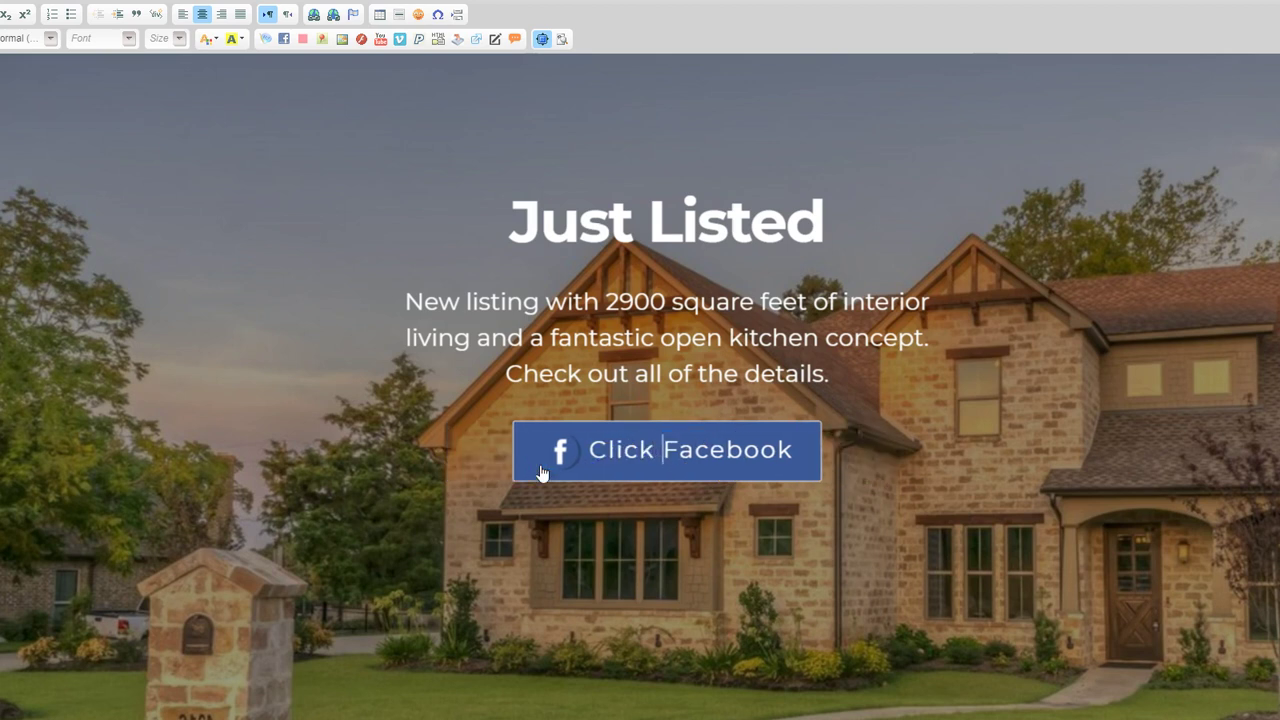
pyautogui.write('To See Pho')
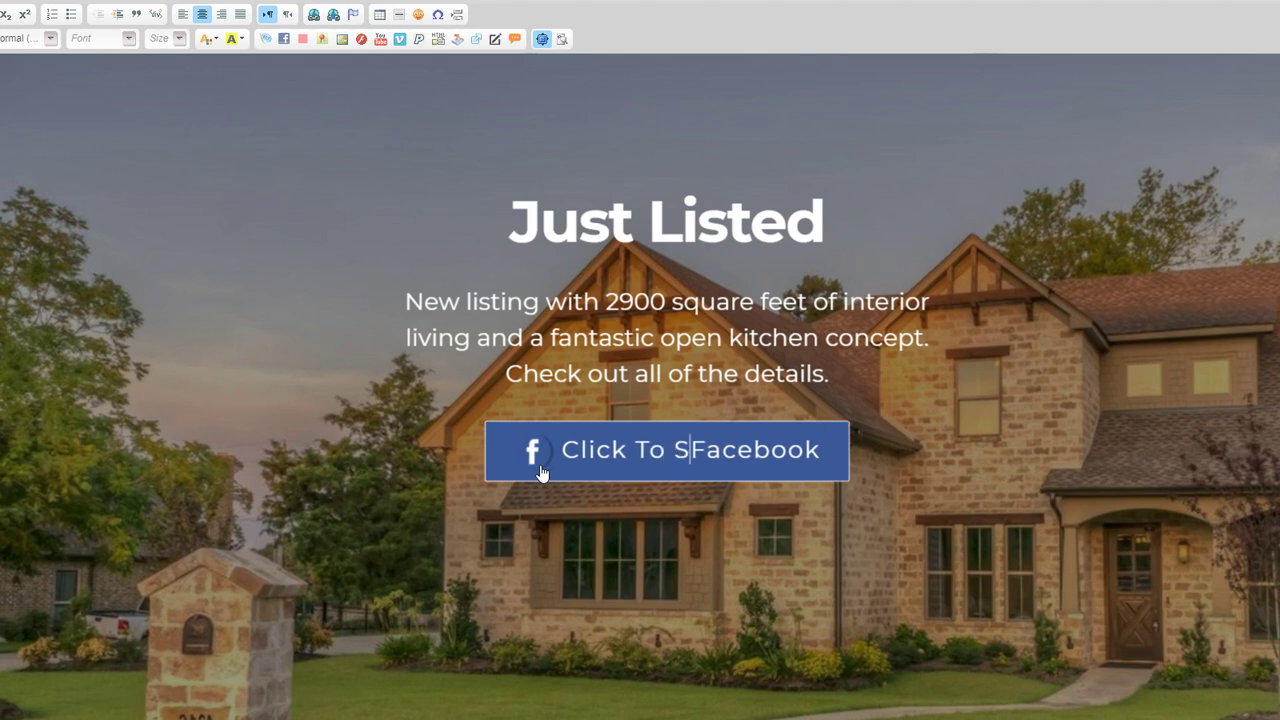
pyautogui.write('tos')
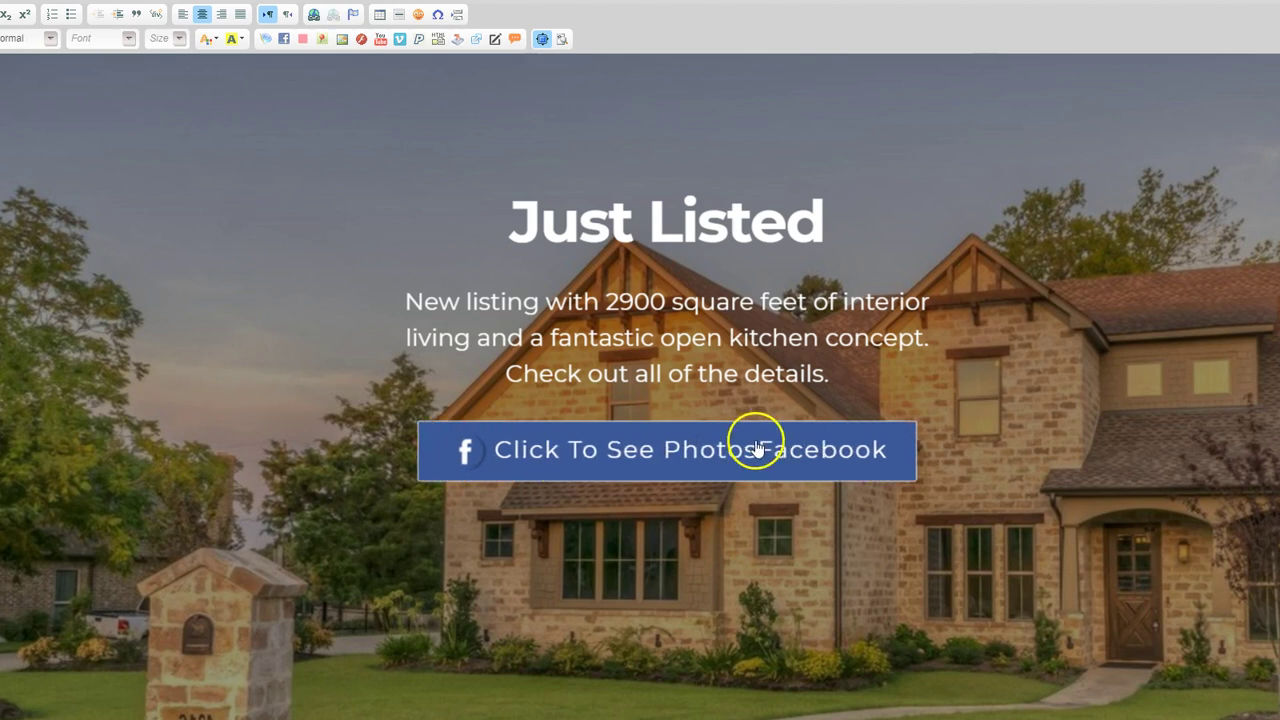
pyautogui.click(886, 450)
pyautogui.press('BackSpace')
pyautogui.press('BackSpace')
pyautogui.press('BackSpace')
pyautogui.press('BackSpace')
pyautogui.press('BackSpace')
pyautogui.press('BackSpace')
pyautogui.press('BackSpace')
pyautogui.press('BackSpace')
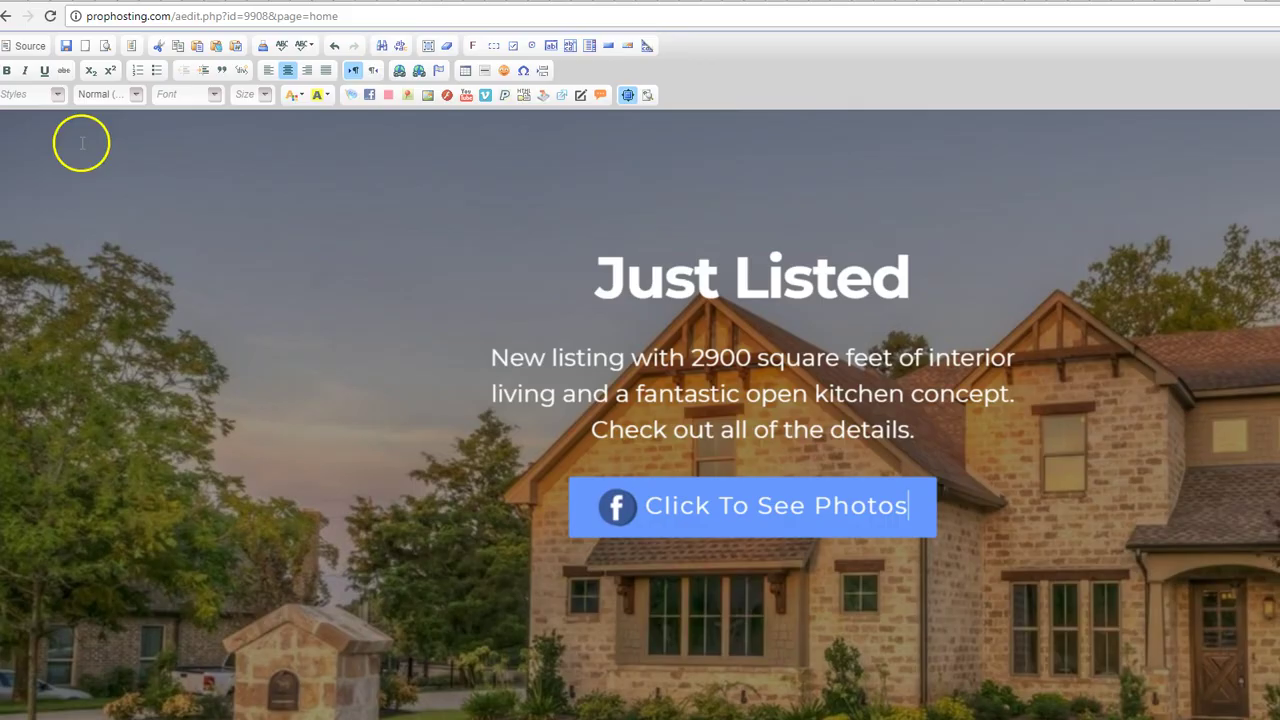
# Step: Save the edited Home page, reload the live site, and return to the site's pages dashboard
pyautogui.click(66, 46)
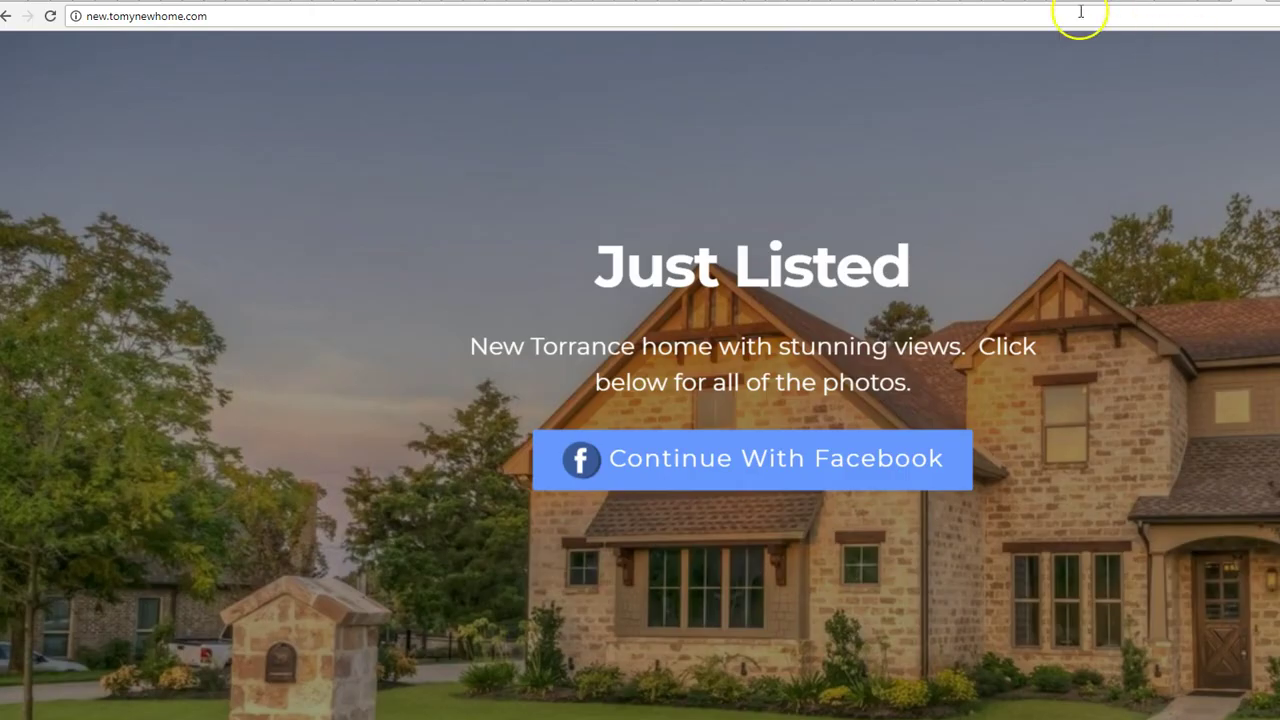
pyautogui.click(1081, 12)
pyautogui.press('Return')
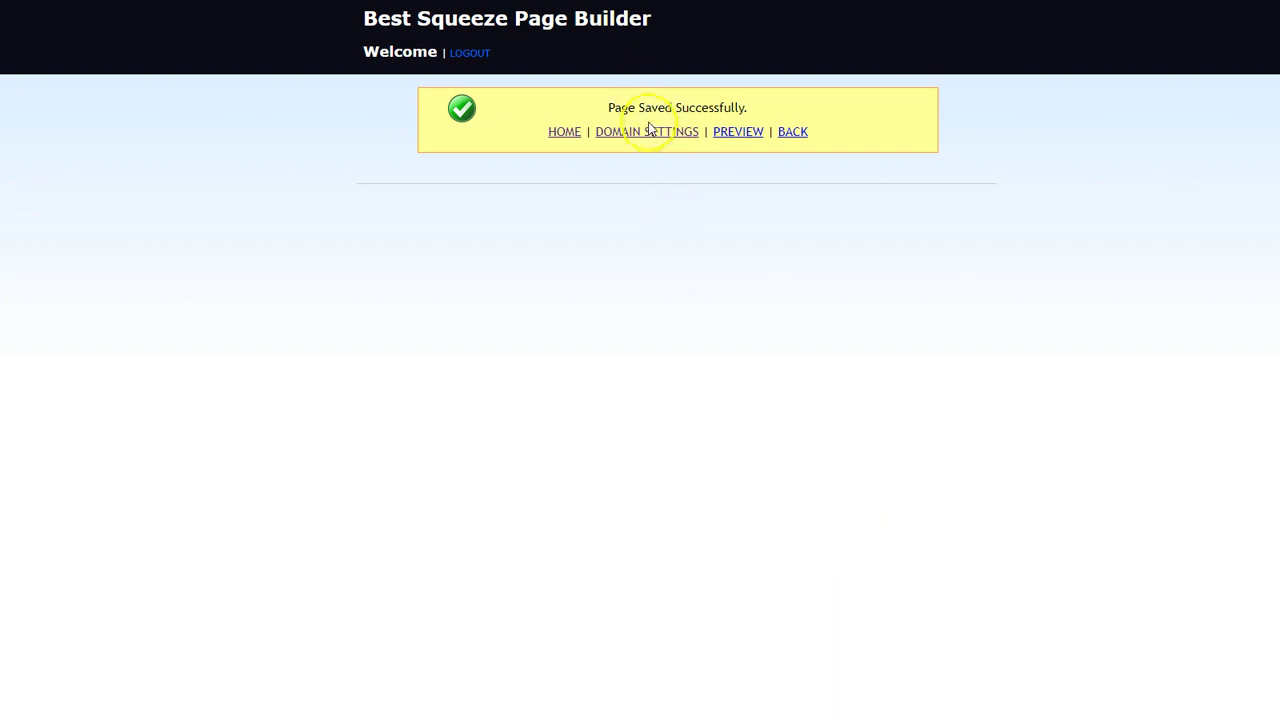
pyautogui.click(650, 131)
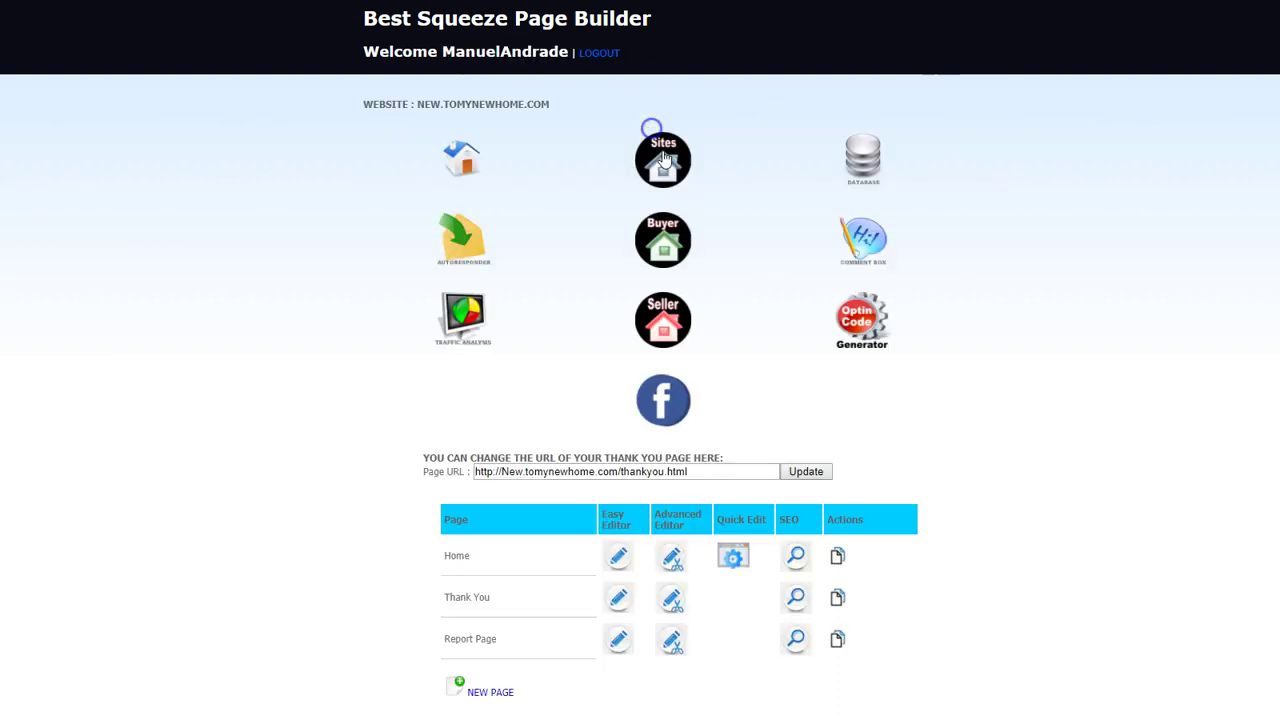
# Step: Upload 0-0-LIST-Mann-C4.jpg as the Home page's Slide 1 image through Quick Edit
pyautogui.click(734, 556)
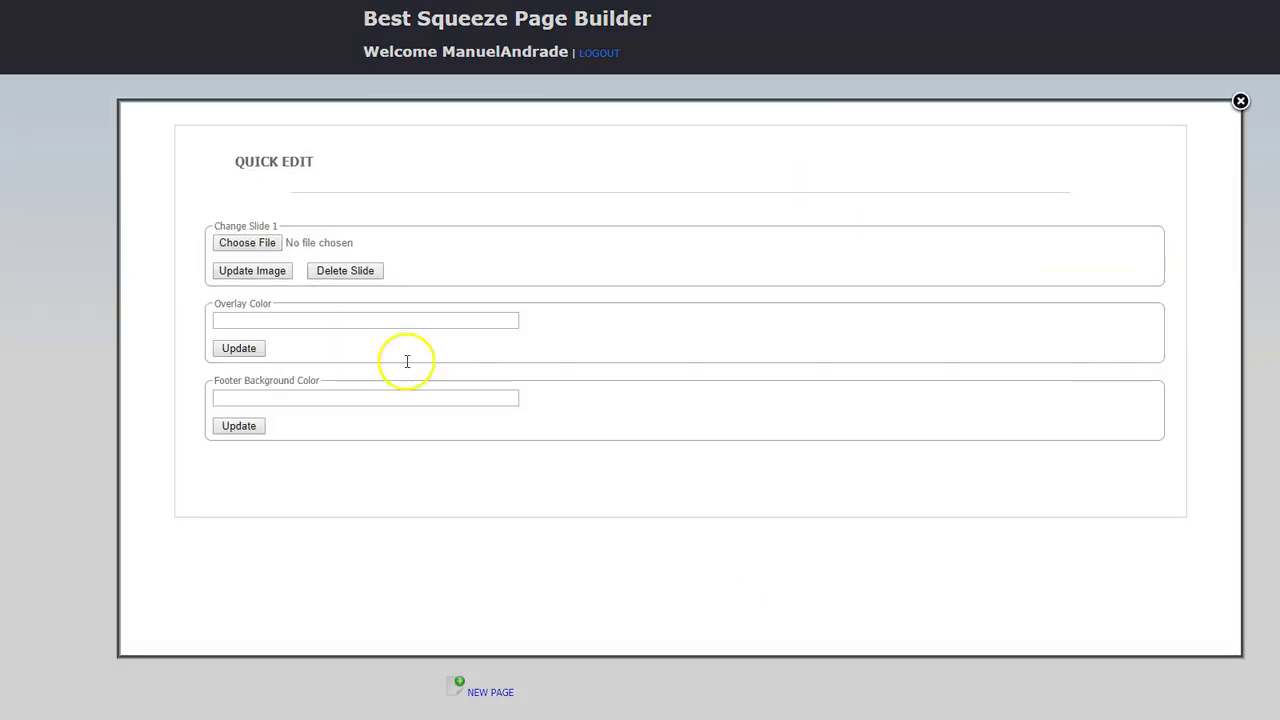
pyautogui.click(244, 245)
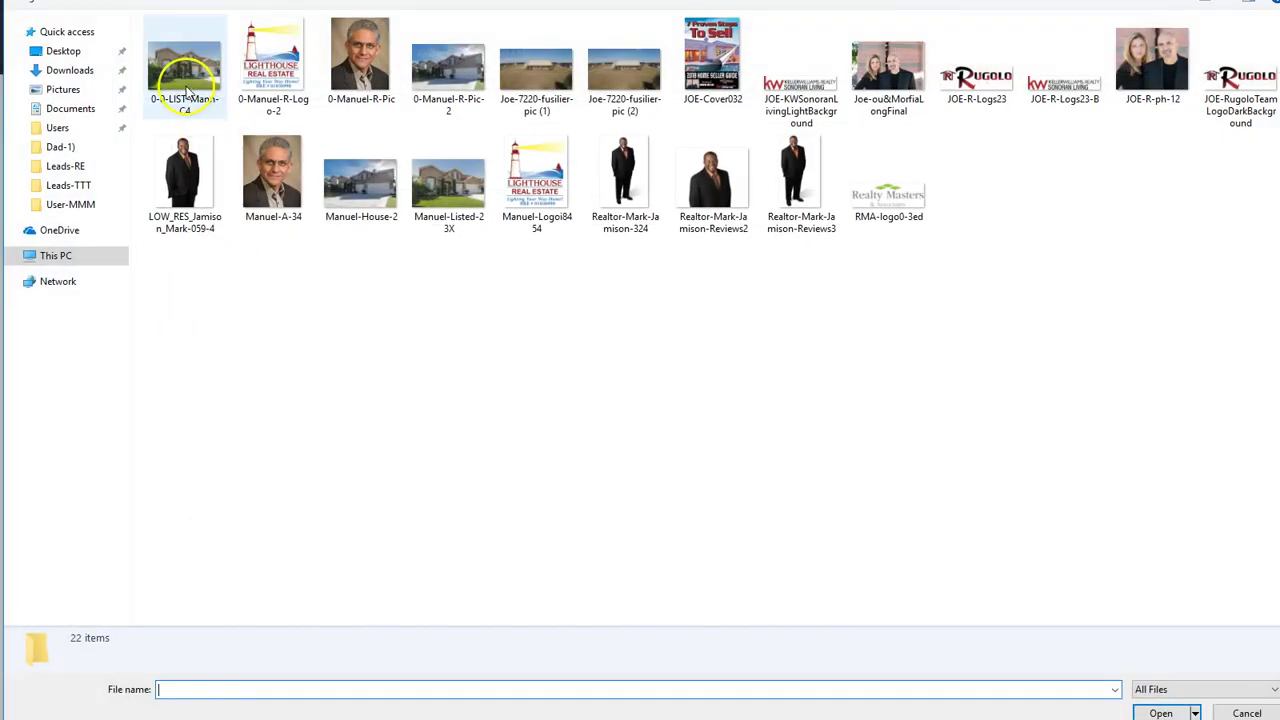
pyautogui.doubleClick(185, 80)
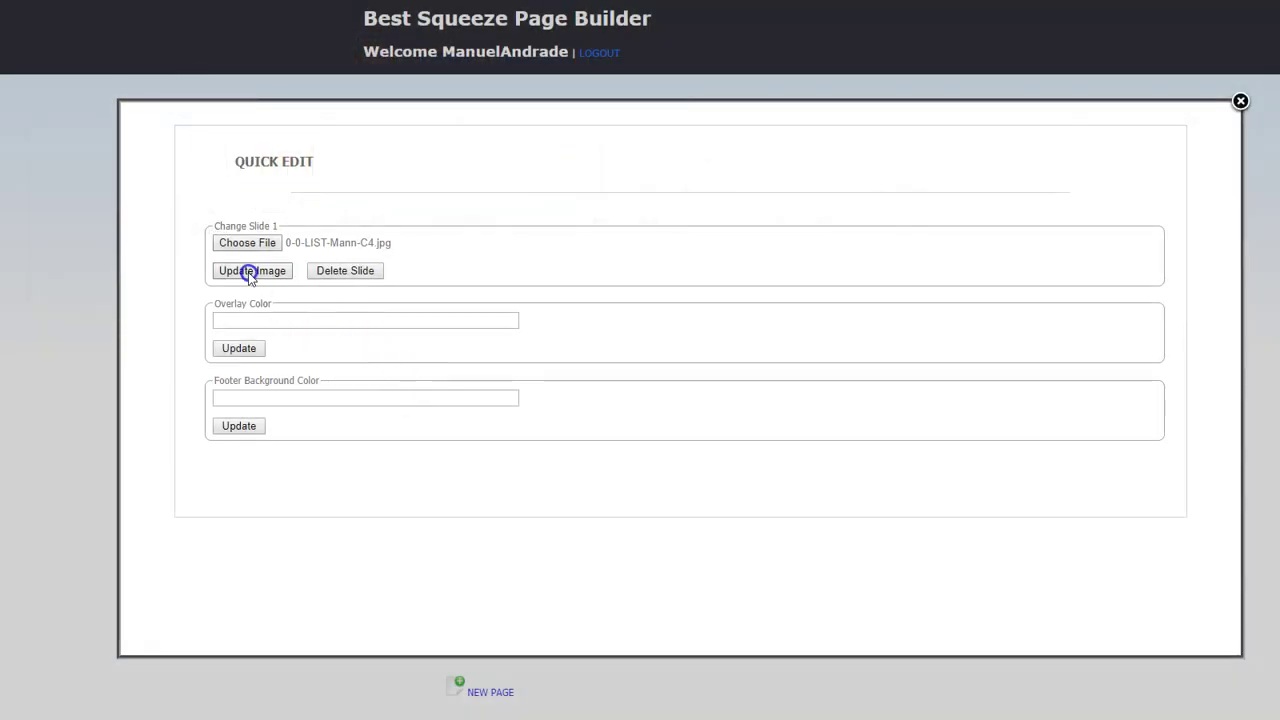
pyautogui.click(250, 272)
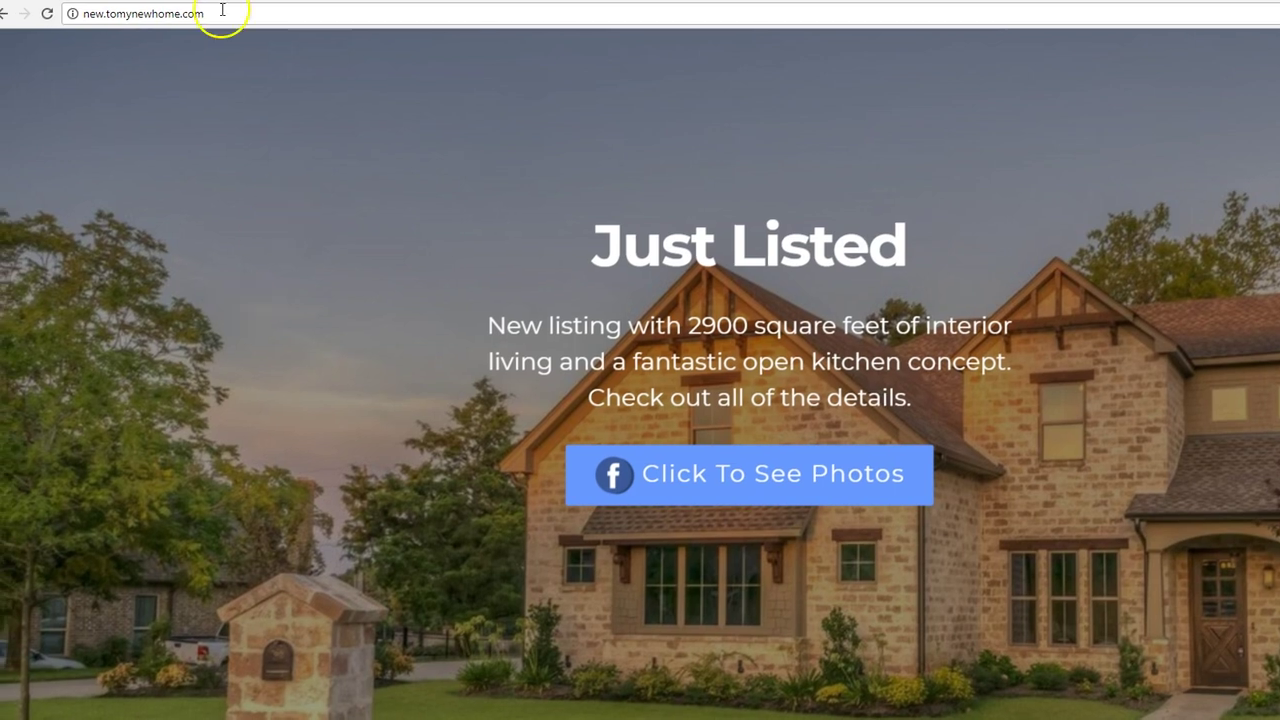
# Step: Reload the live site and scroll down to the realtor section and back up to view the house photo
pyautogui.click(222, 10)
pyautogui.press('Return')
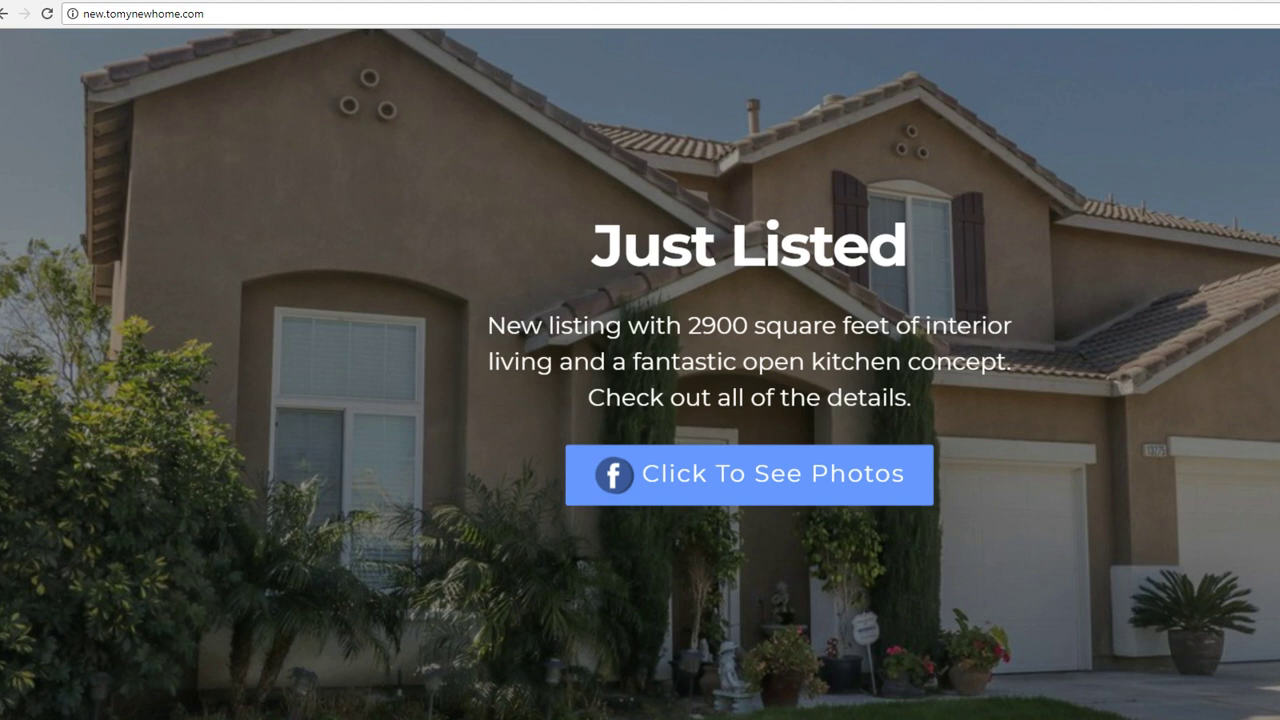
pyautogui.scroll(-10, 640, 374)
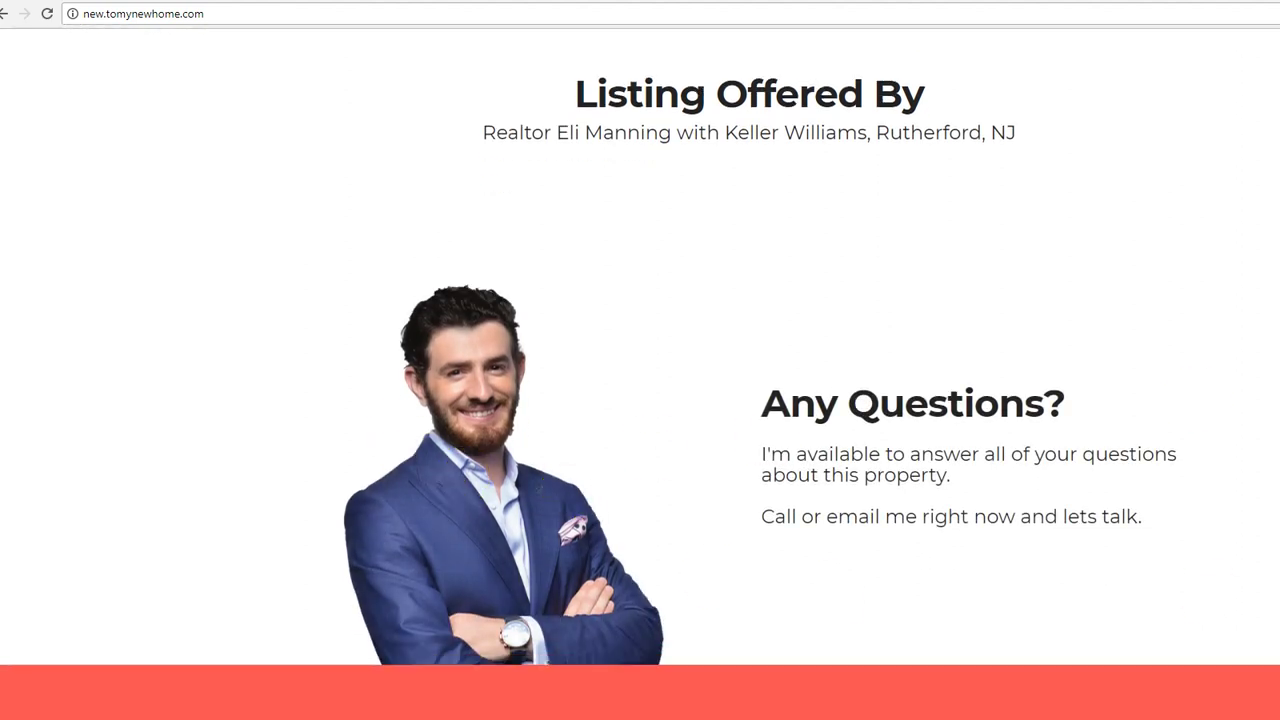
pyautogui.scroll(10, 640, 374)
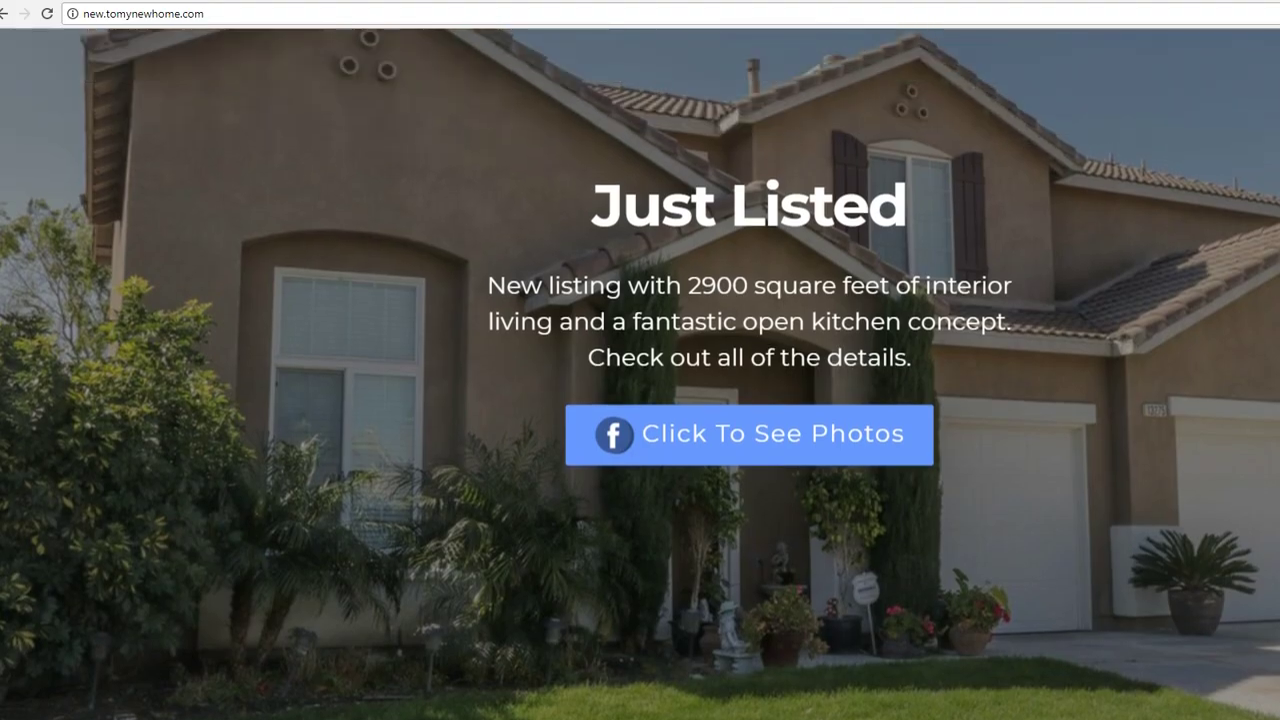
pyautogui.scroll(1, 640, 374)
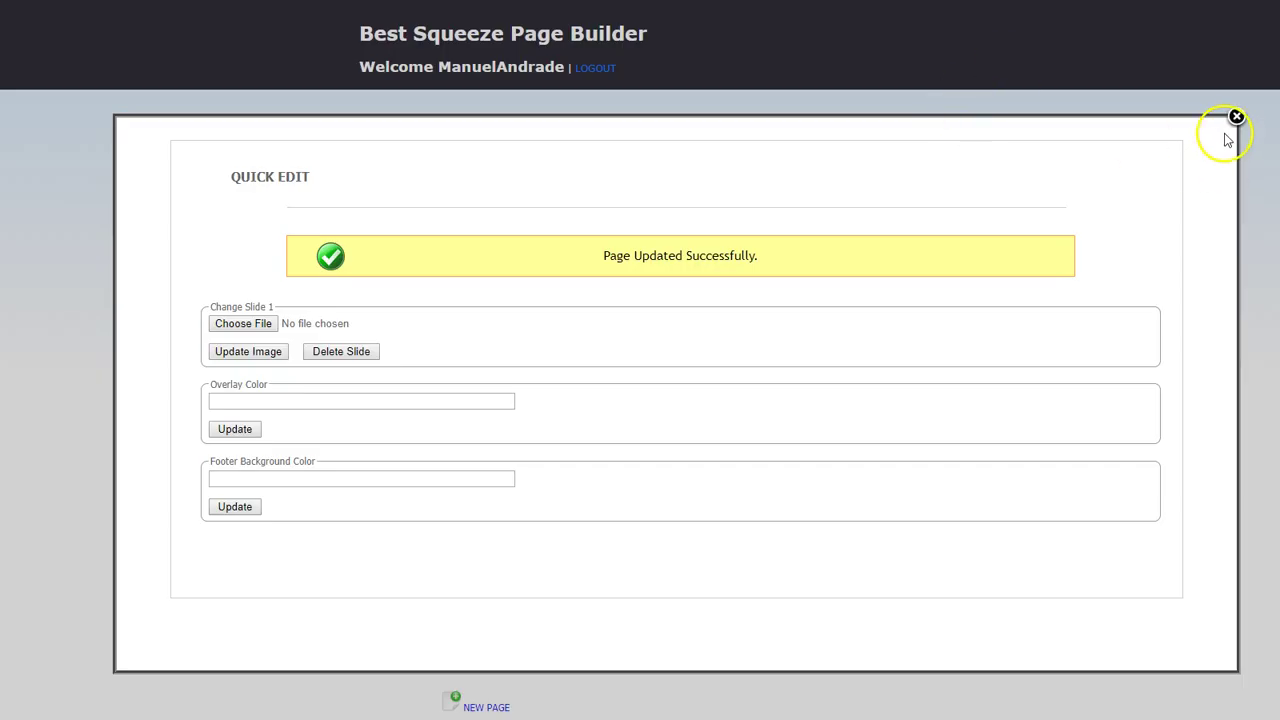
# Step: Close Quick Edit, review the email database and autoresponder settings, then switch to the postAprop tab
pyautogui.click(1237, 118)
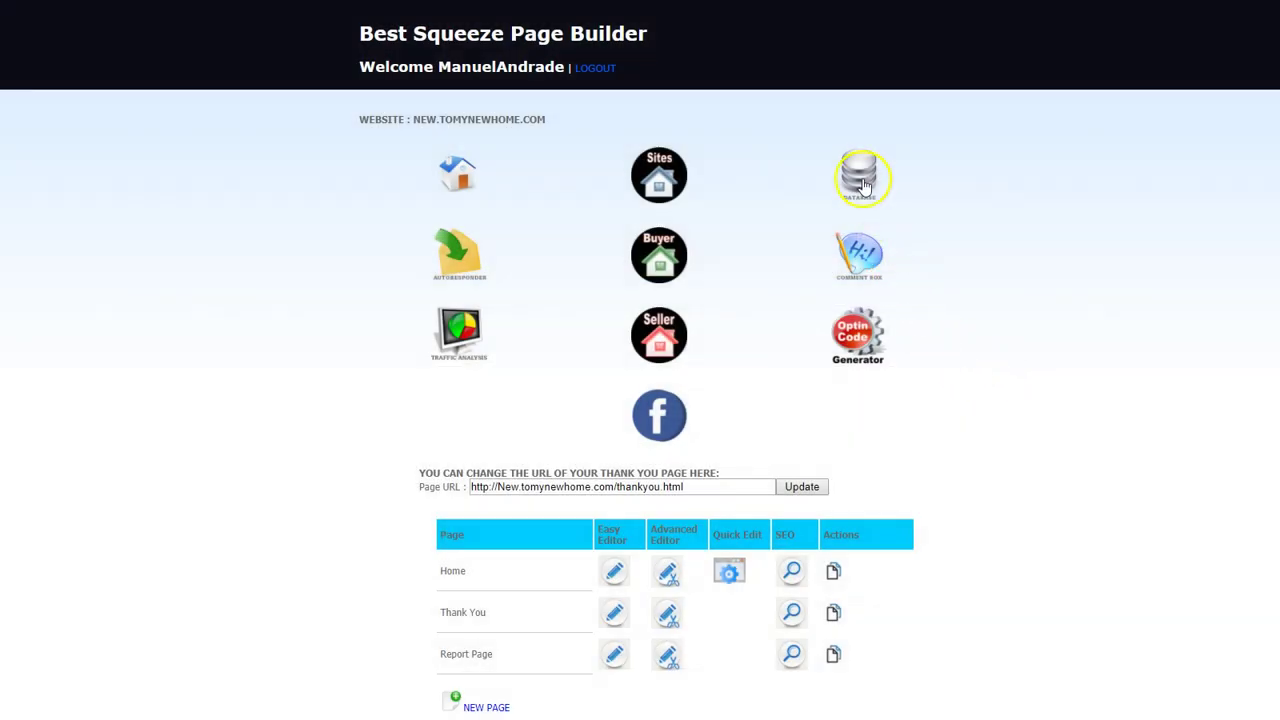
pyautogui.click(860, 180)
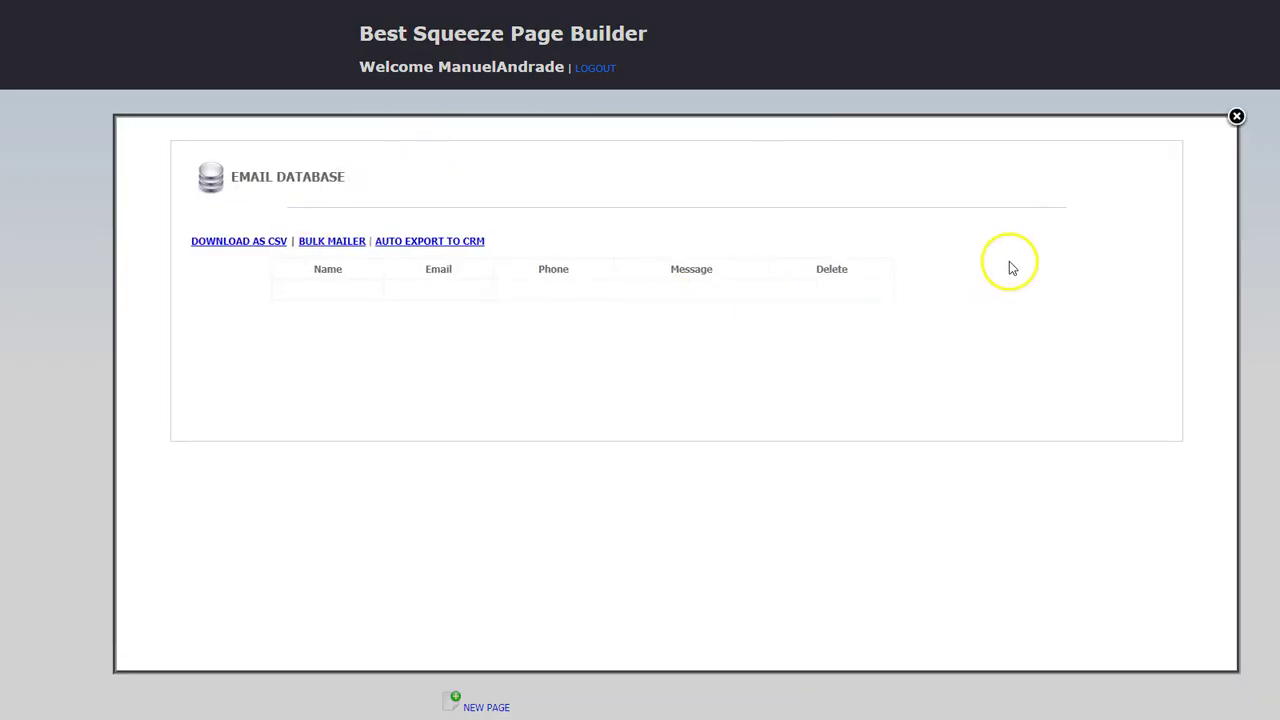
pyautogui.click(1237, 118)
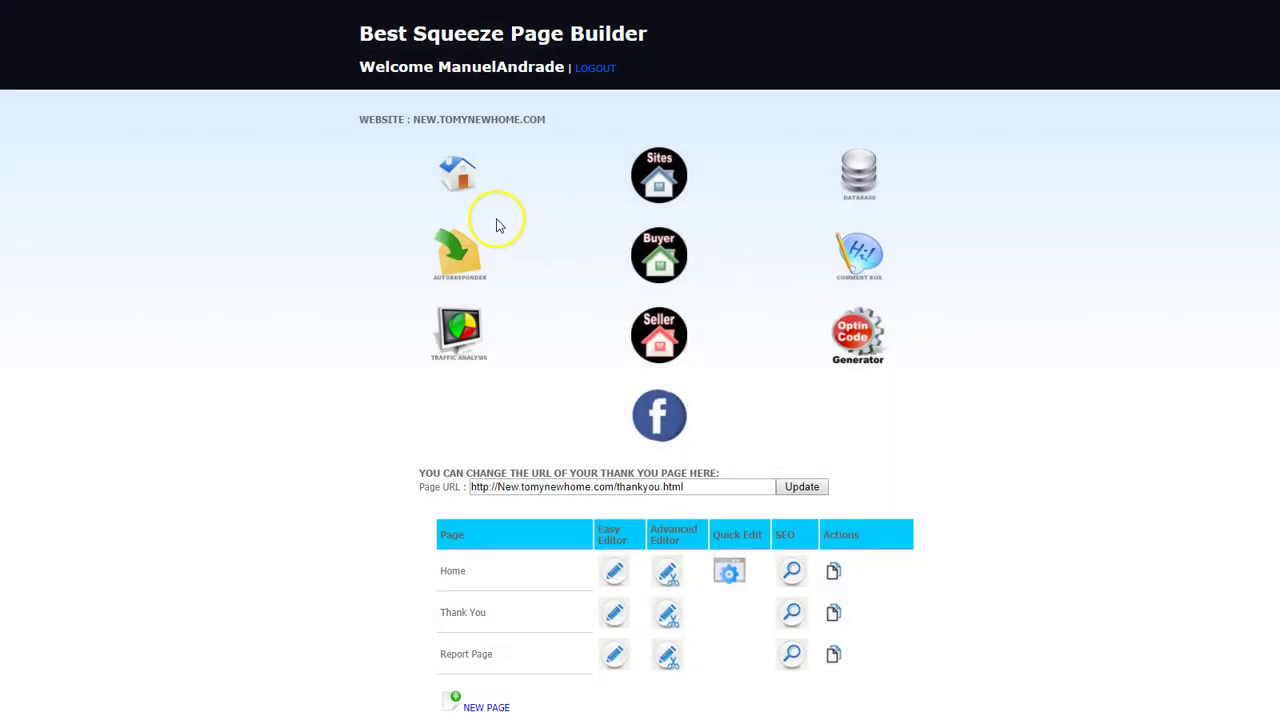
pyautogui.click(451, 264)
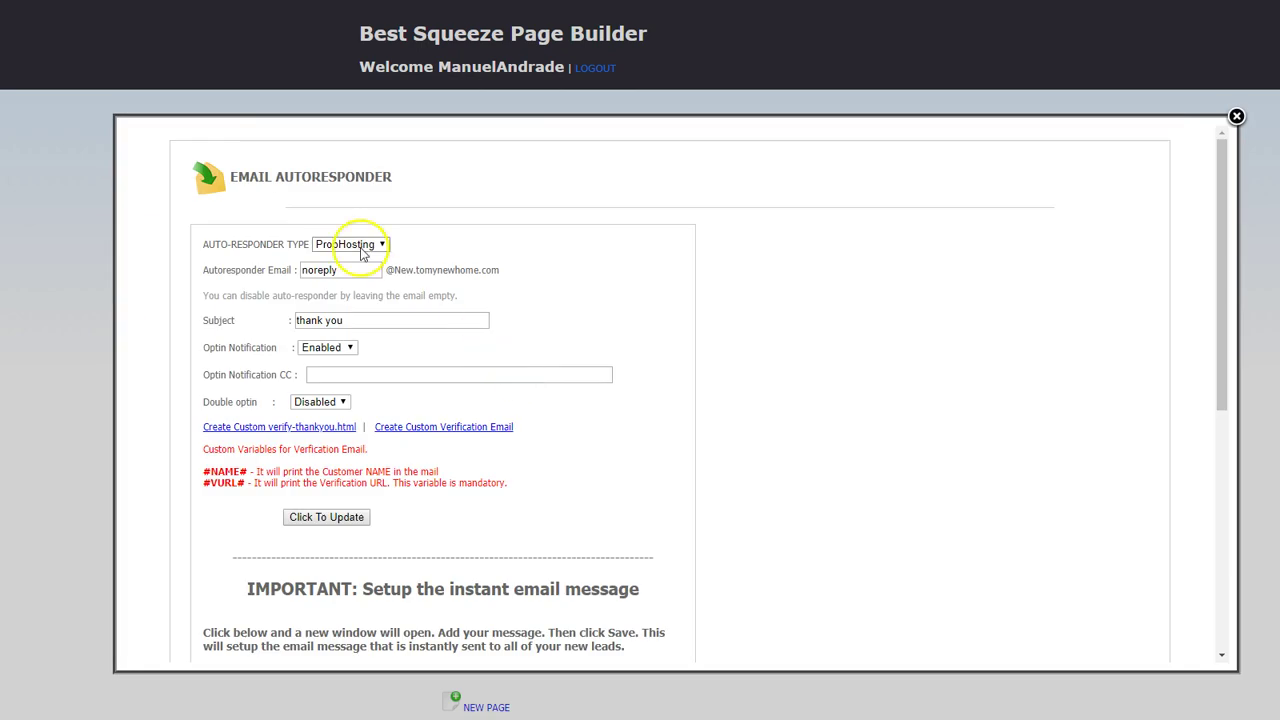
pyautogui.click(1237, 117)
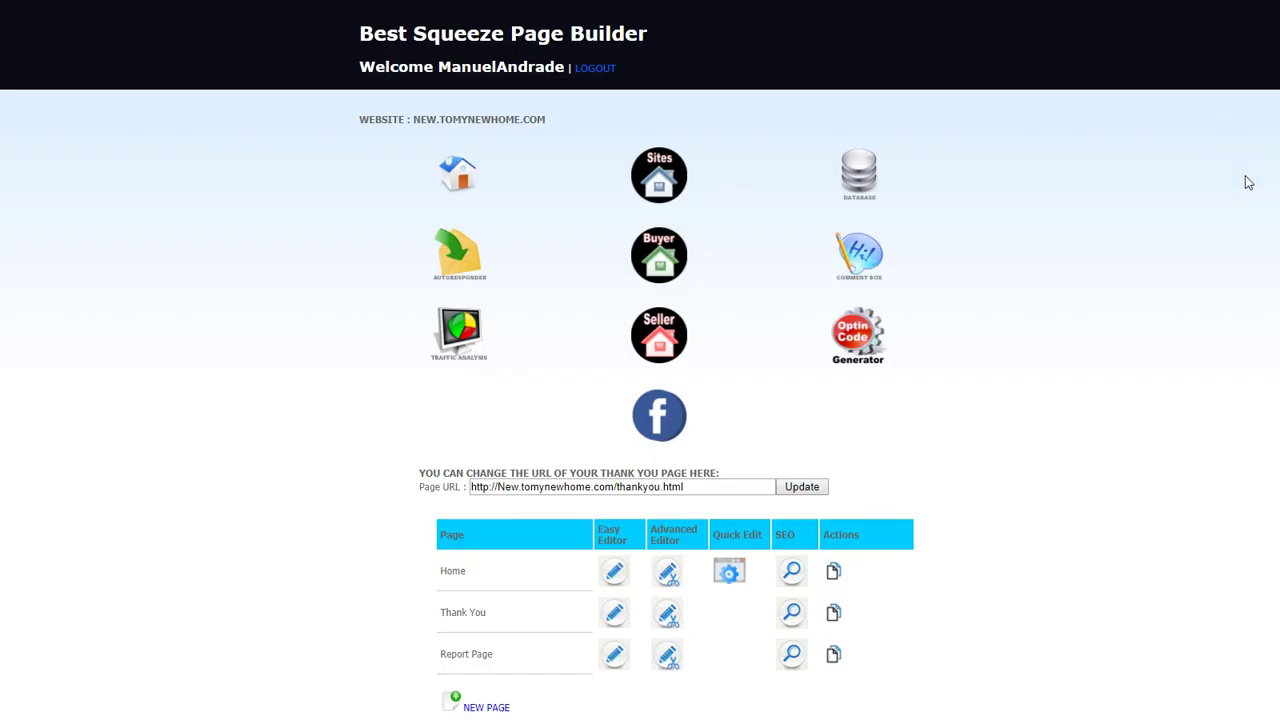
pyautogui.click(1221, 18)
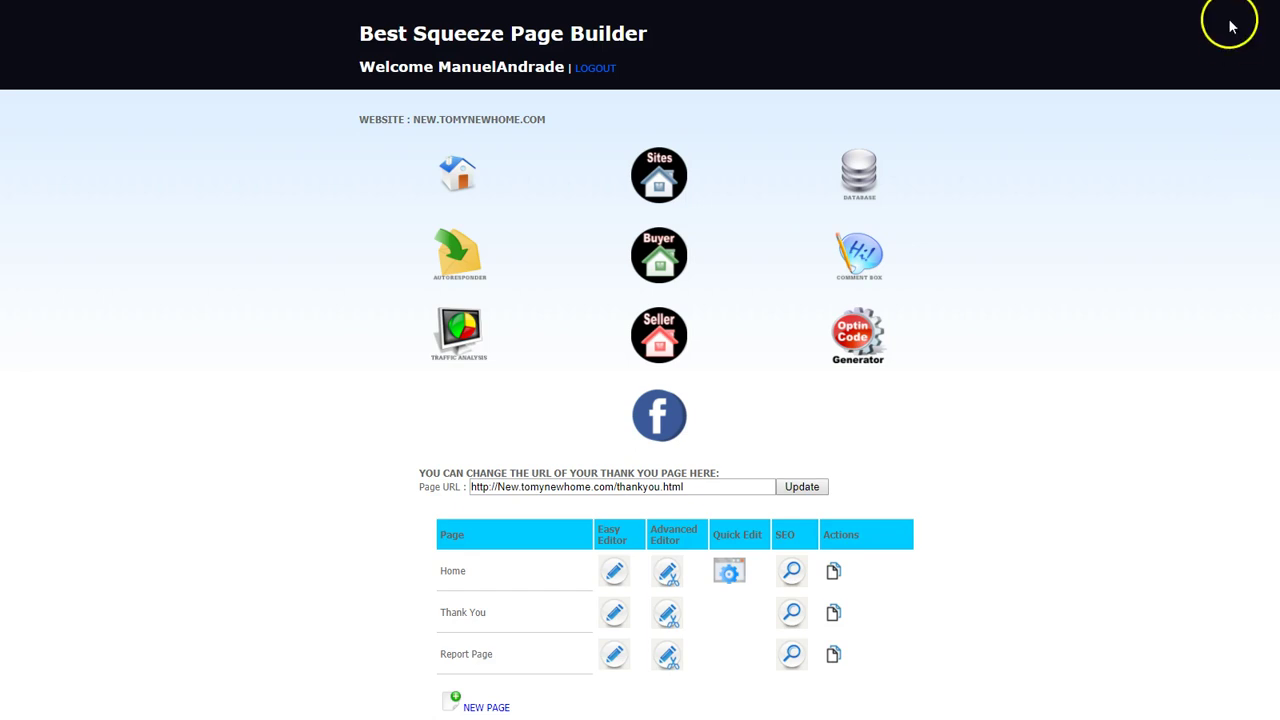